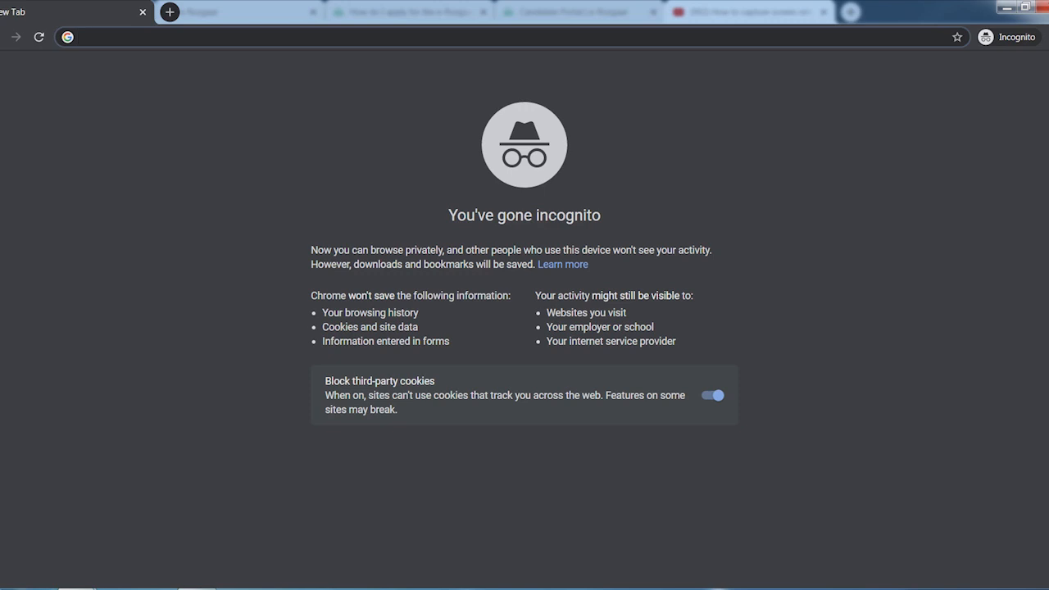
- Search the web for erozgar and open the application page from the official e-Rozgaar website
text(erozgar)
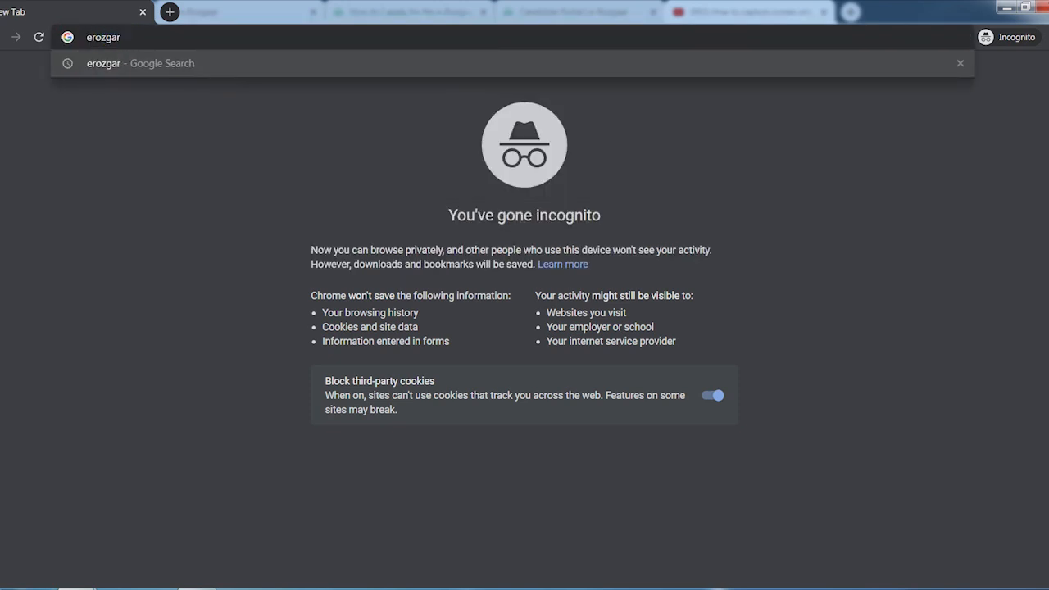
key(Return)
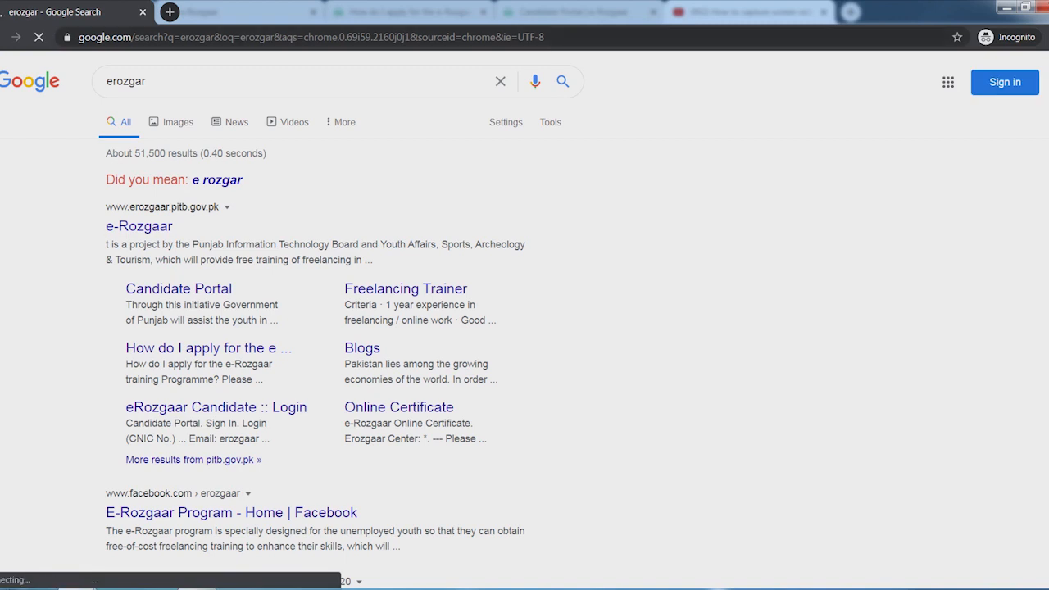
click(138, 226)
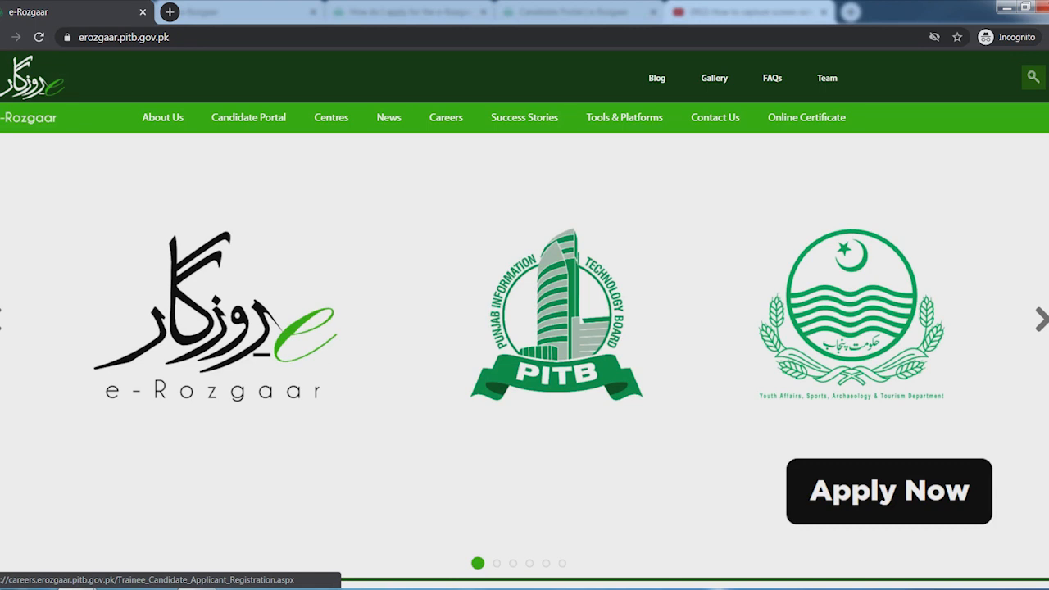
click(889, 491)
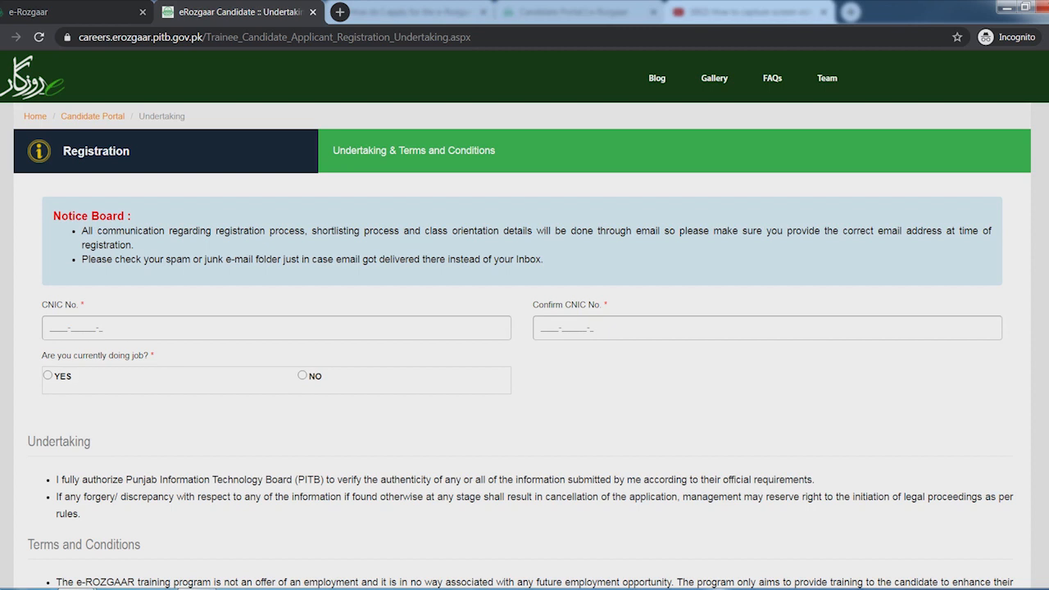
- Agree to the undertaking's terms and conditions and continue to the candidate registration form
scroll(522, 317, down, 3)
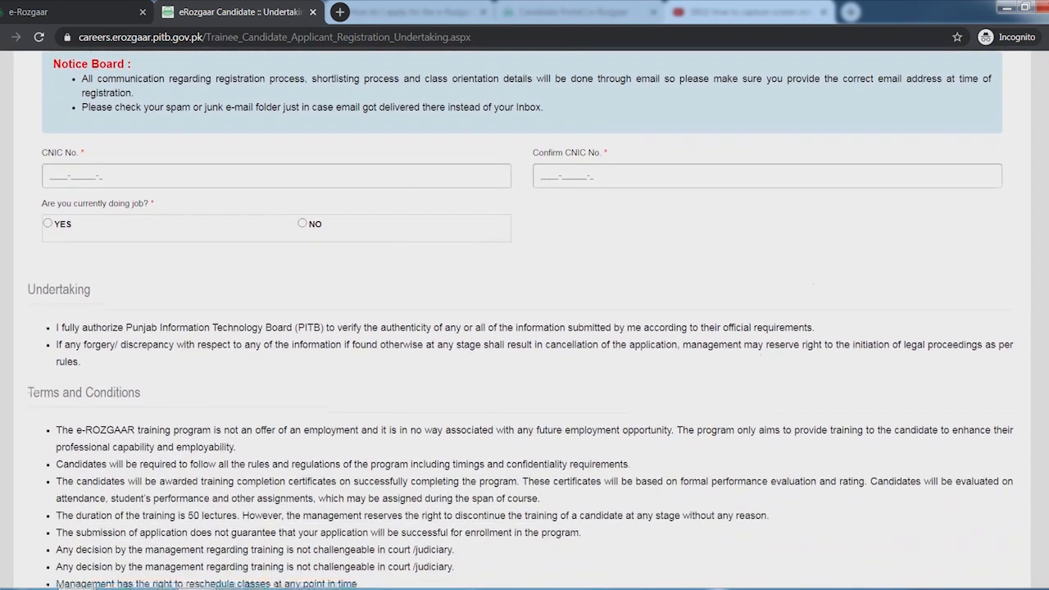
scroll(524, 320, down, 2)
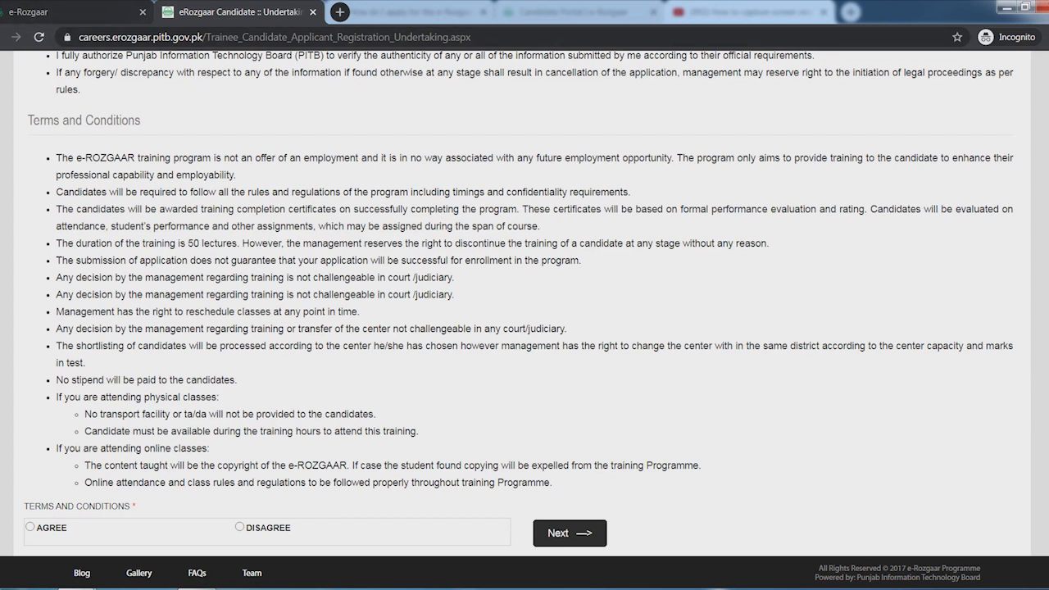
click(30, 527)
click(570, 533)
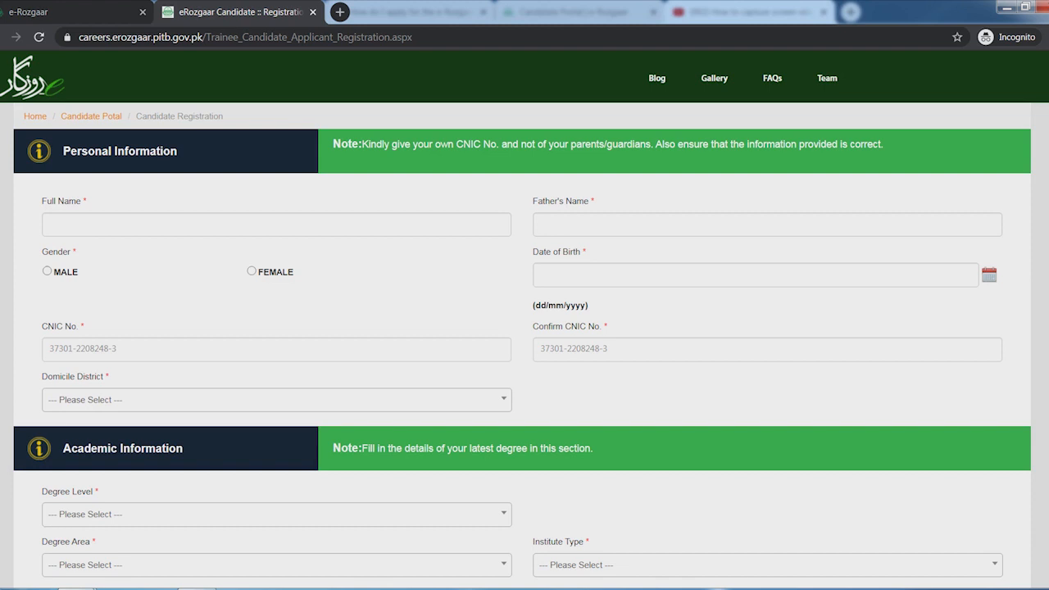
- Fill in the candidate's date of birth in the personal information section using the calendar
click(989, 276)
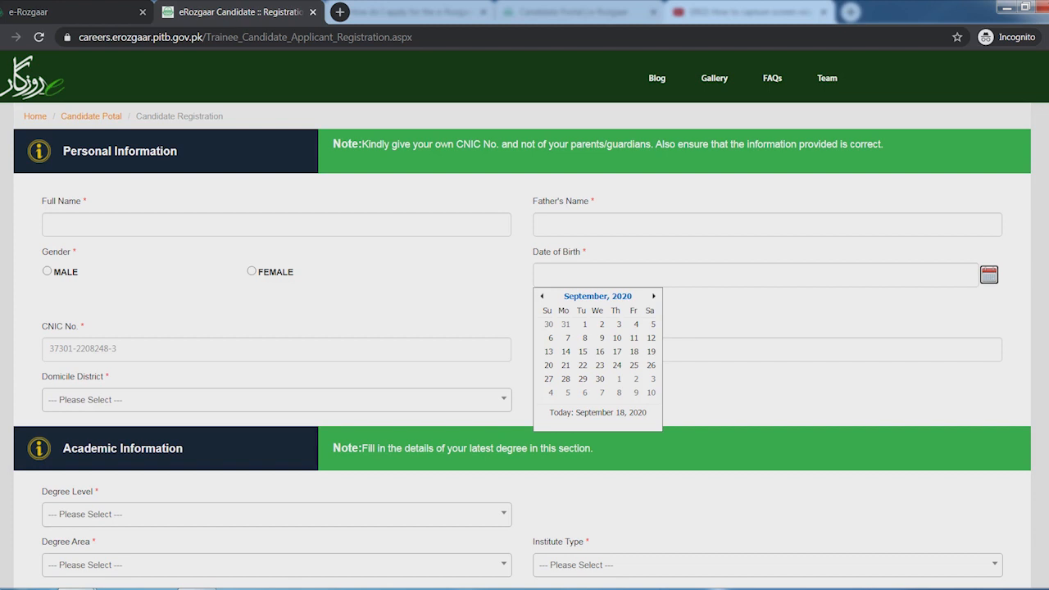
click(598, 296)
click(597, 296)
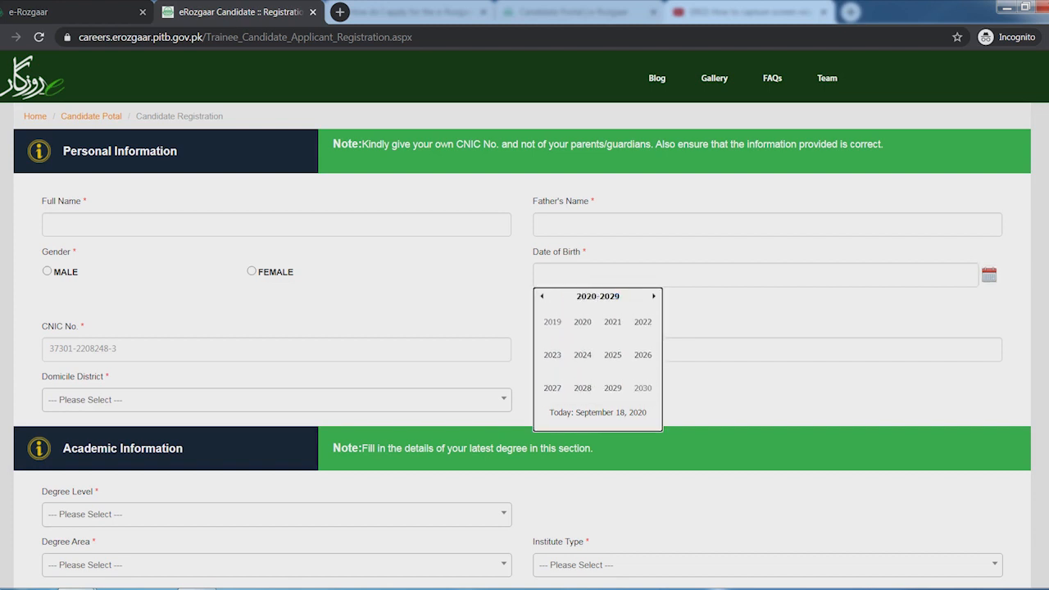
click(542, 295)
click(542, 296)
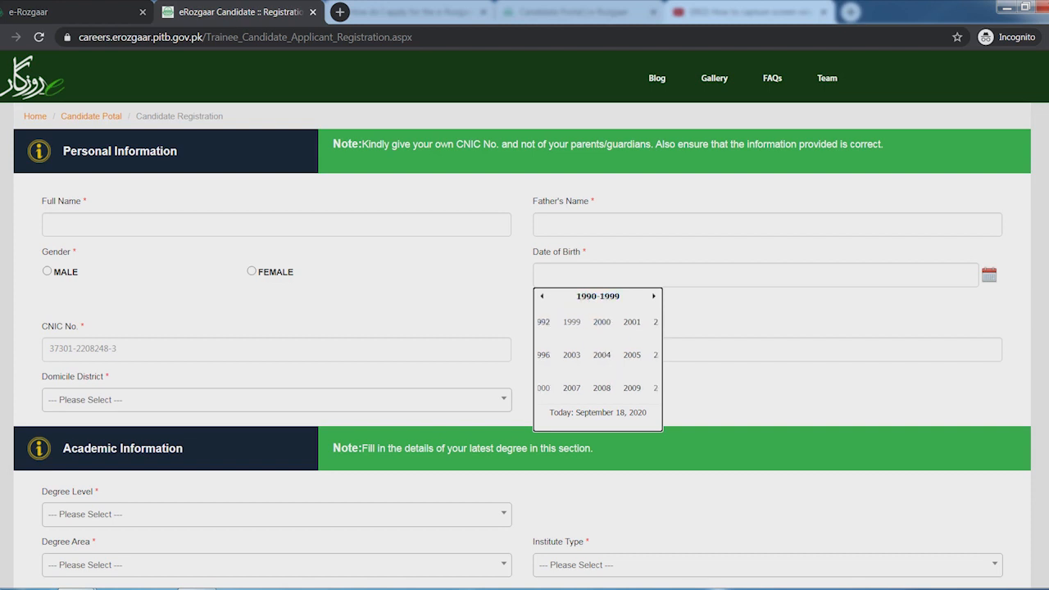
click(541, 296)
click(612, 354)
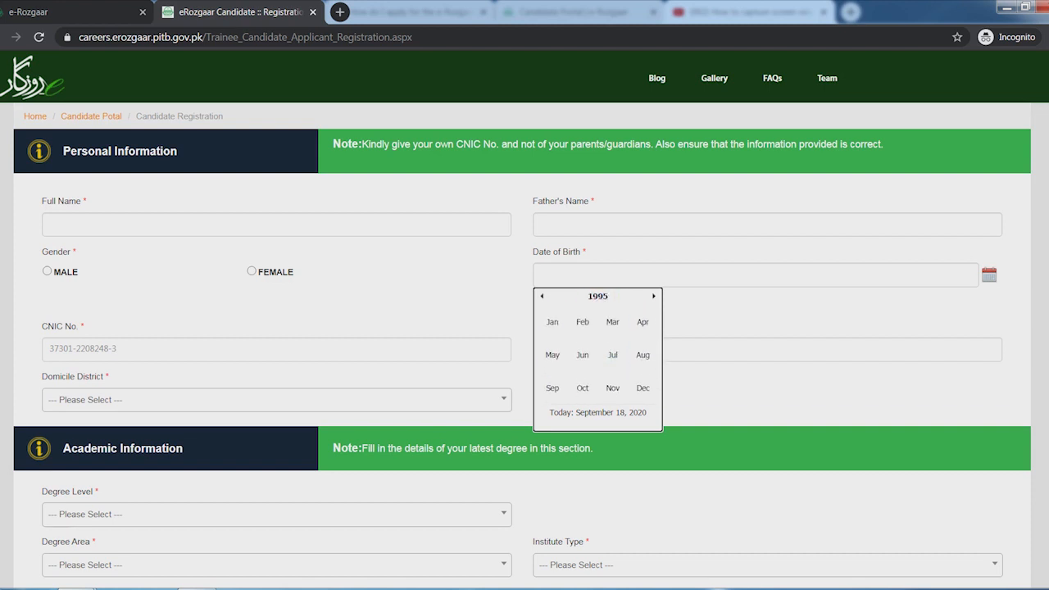
click(642, 388)
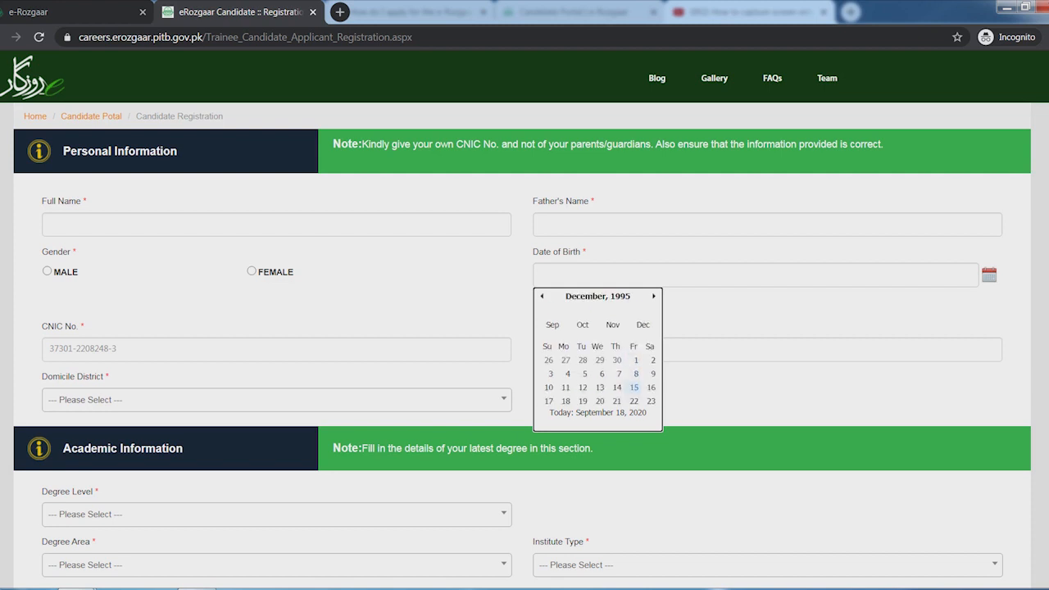
click(617, 351)
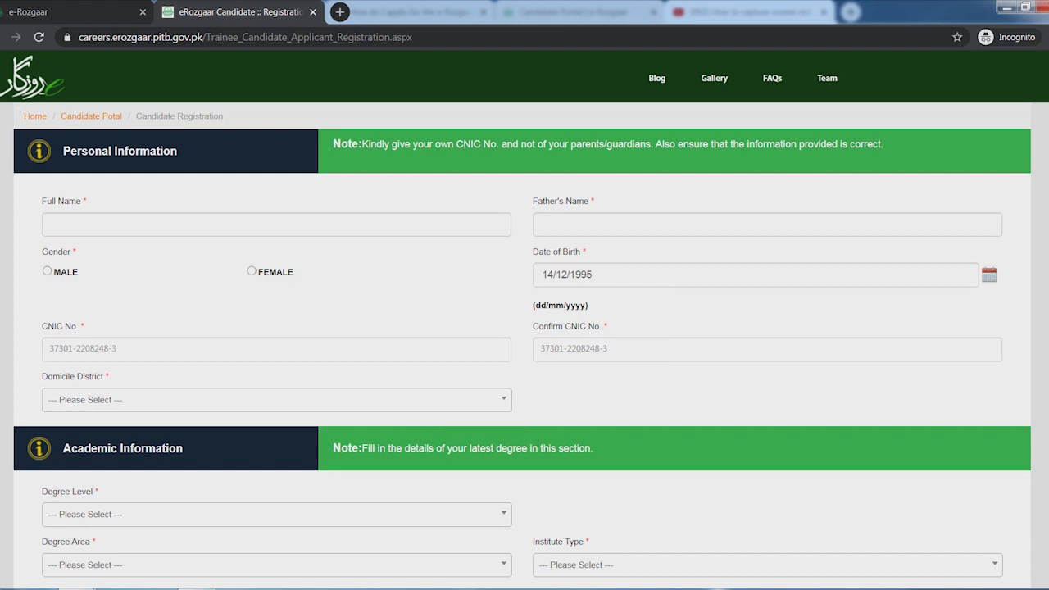
- Look through the available domicile district and degree level options, leaving both fields unselected
click(311, 400)
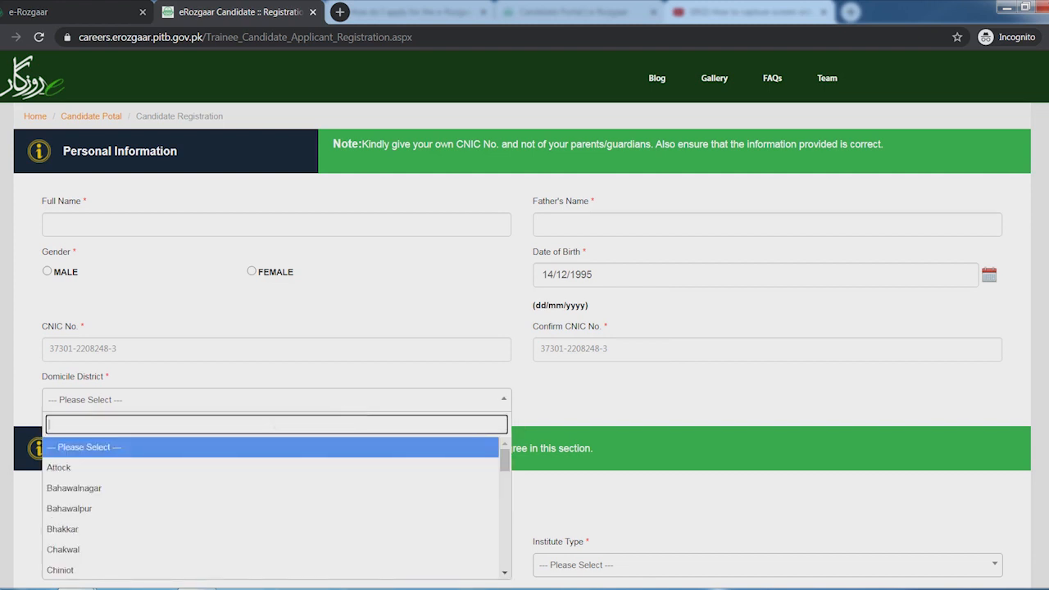
click(271, 468)
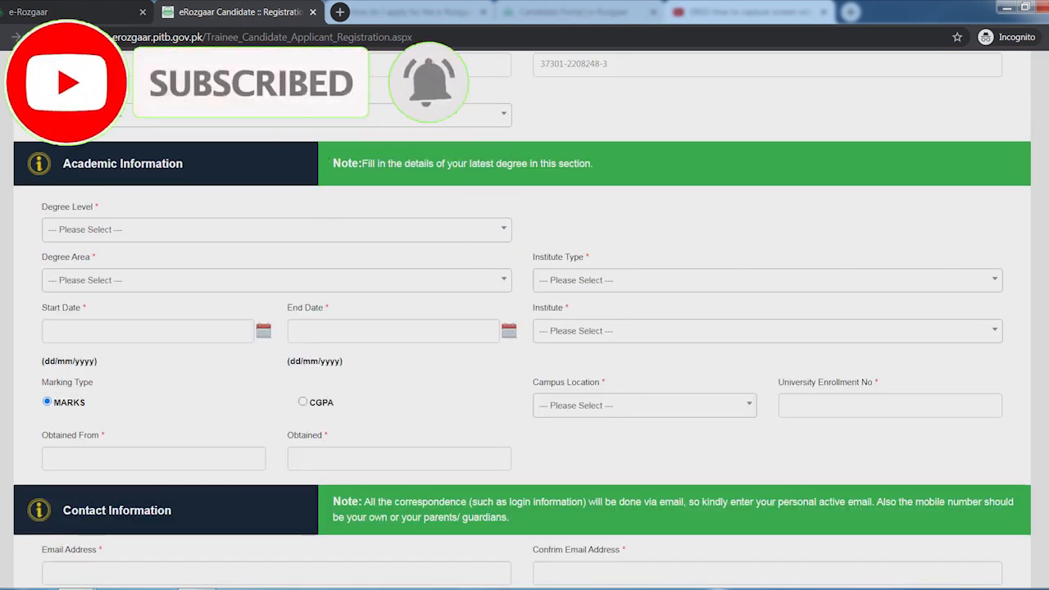
click(276, 230)
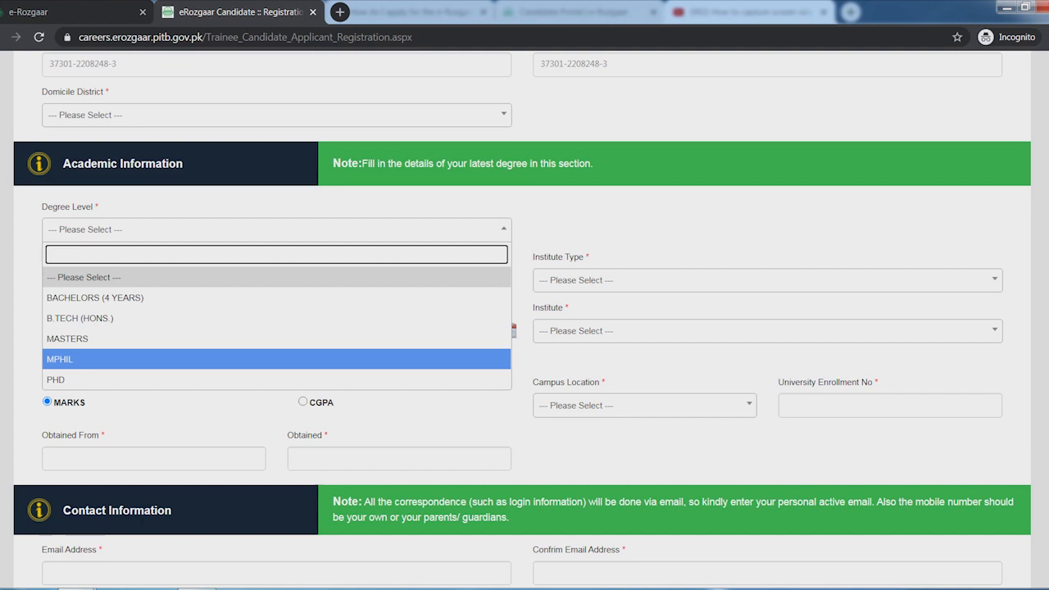
click(90, 277)
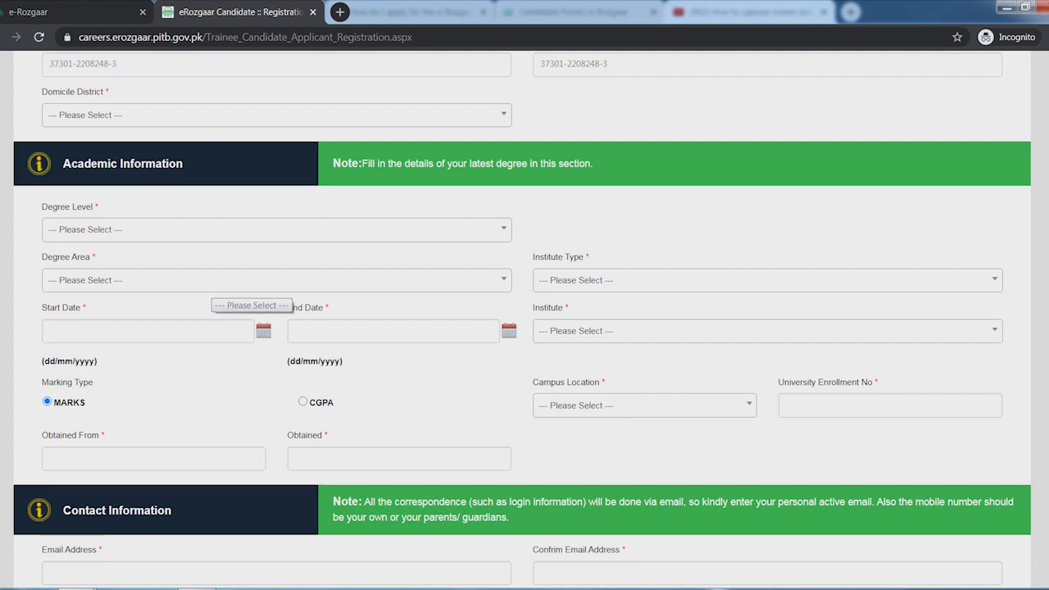
- Search the degree areas for com and set the Degree Area to Computer Science
click(211, 280)
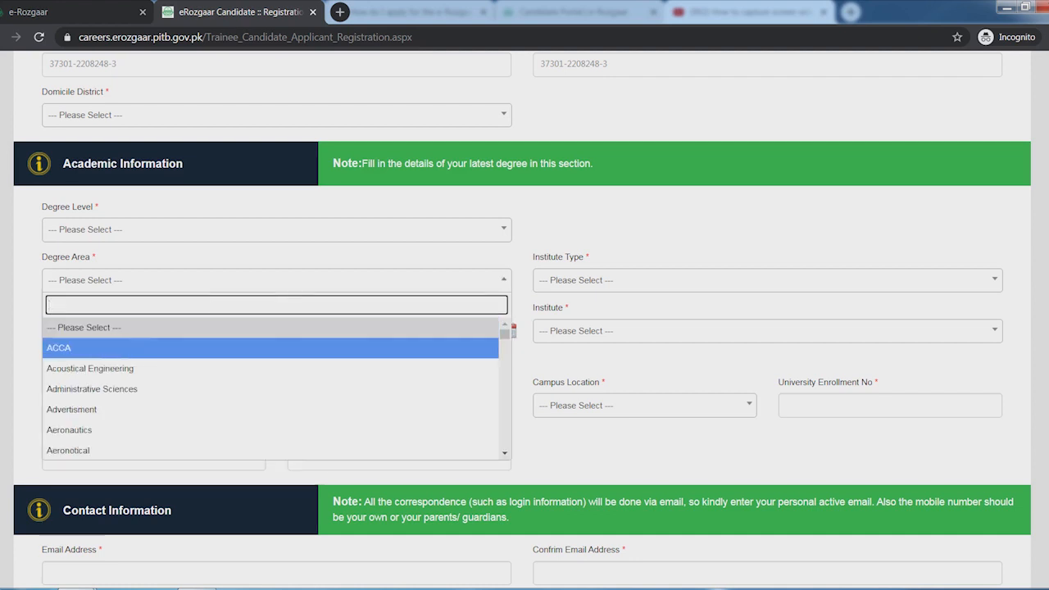
scroll(270, 390, down, 2)
scroll(270, 390, down, 1)
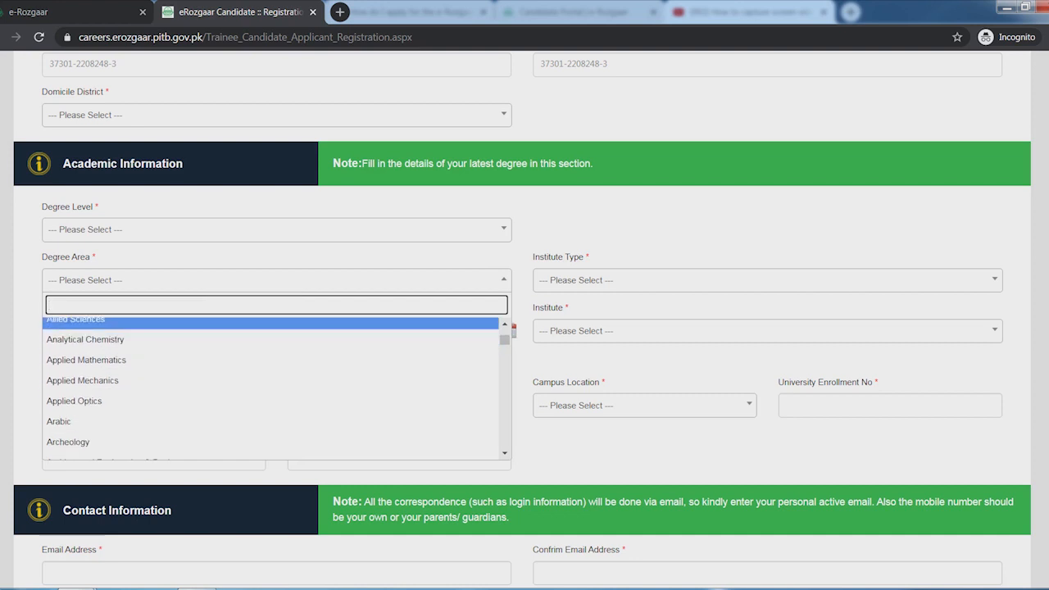
text(com)
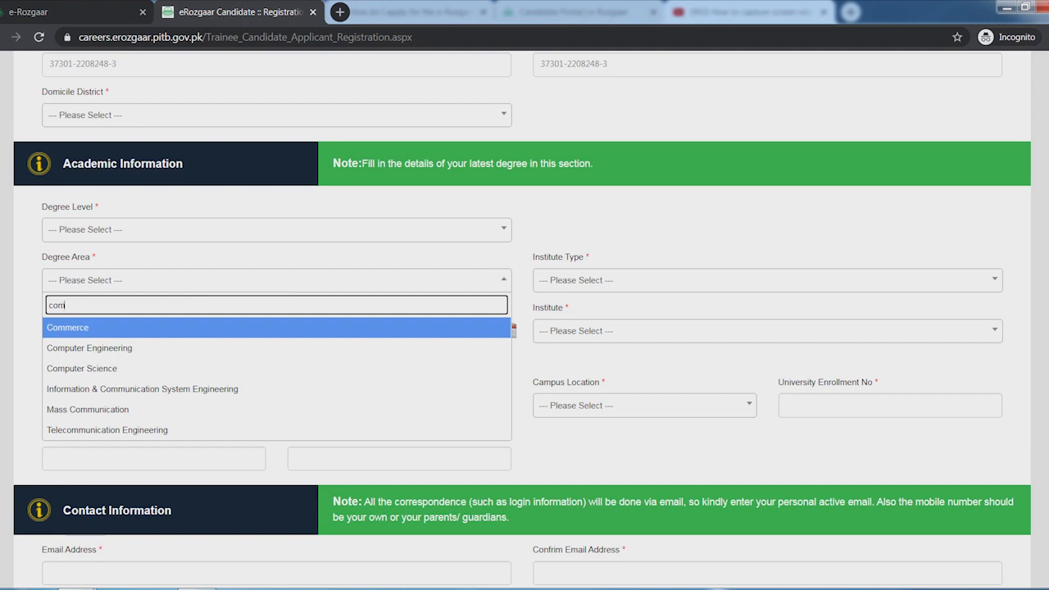
key(Down)
key(Down)
key(Return)
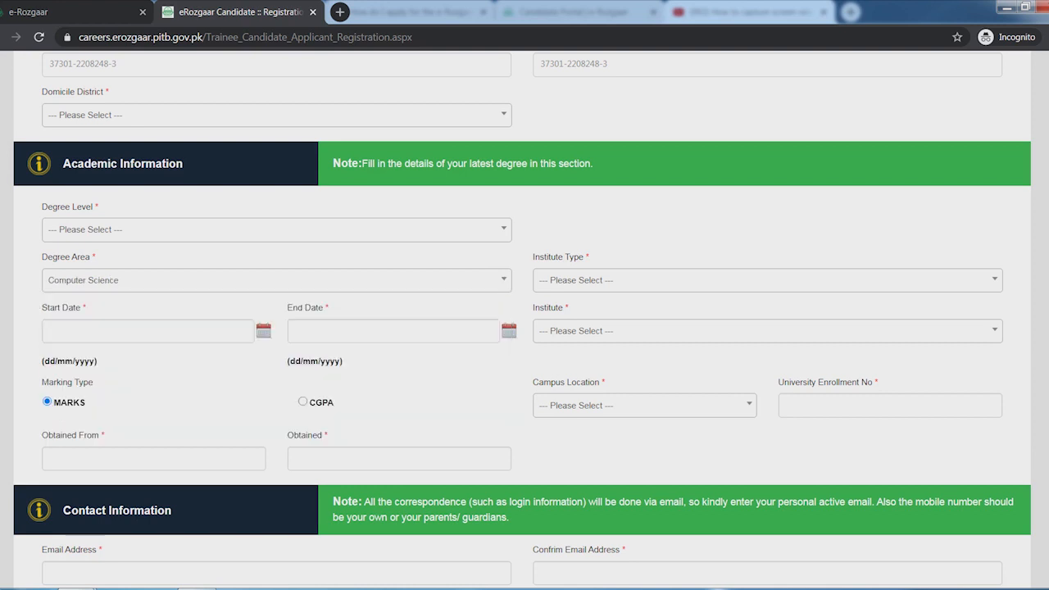
- Review the available Institute Type options in the academic information section
click(767, 280)
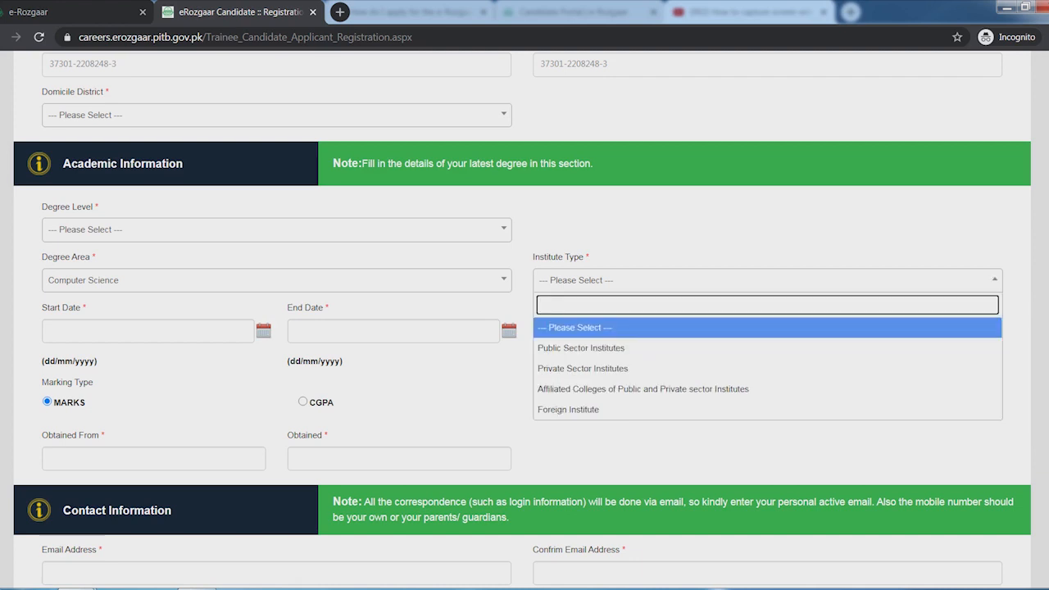
key(Down)
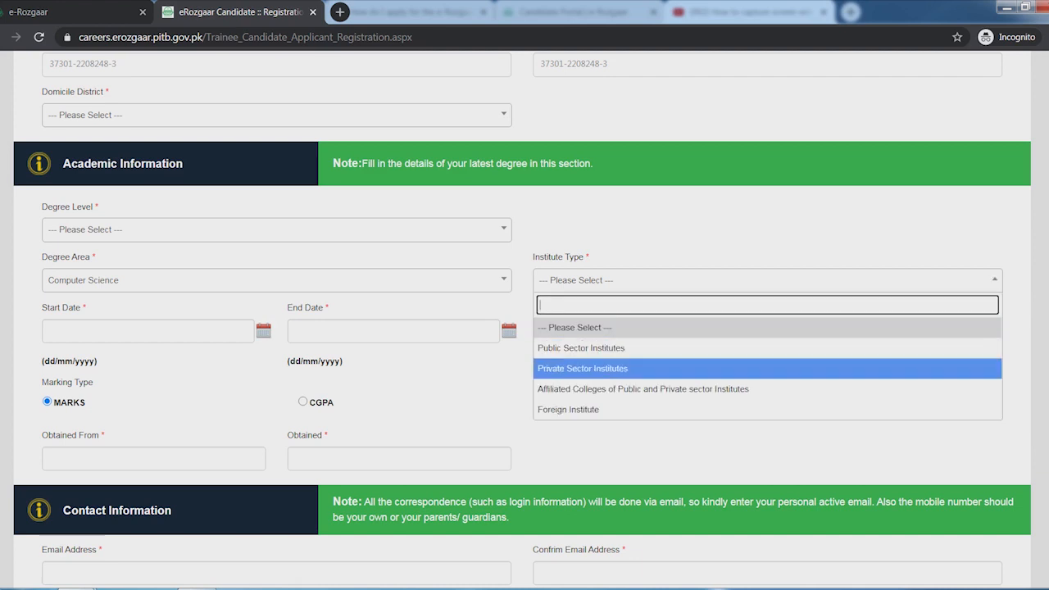
key(Down)
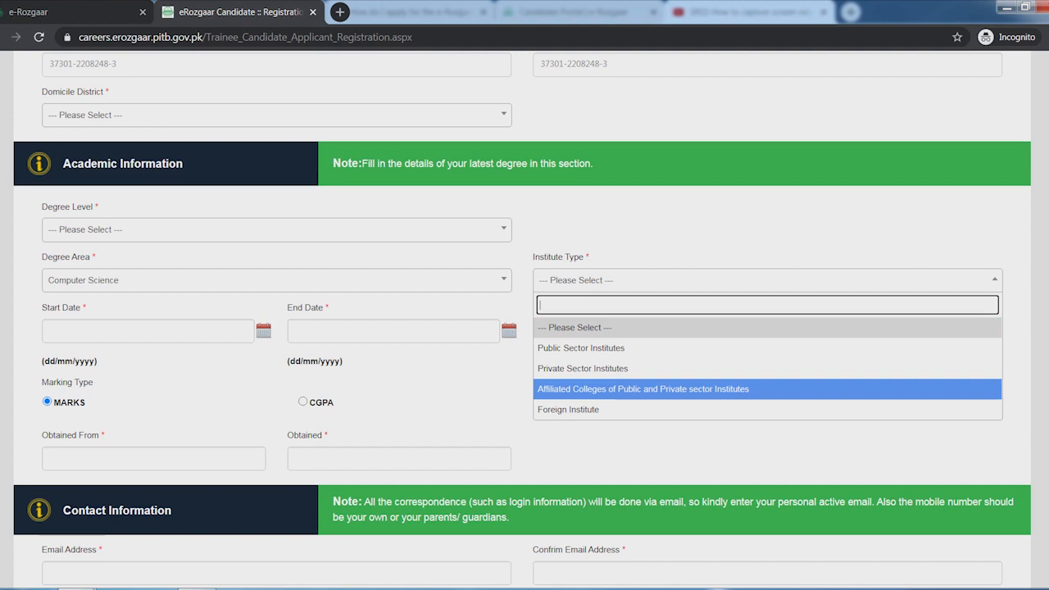
key(Down)
- Set the degree's Start Date to 04/03/2019 using the calendar
click(147, 330)
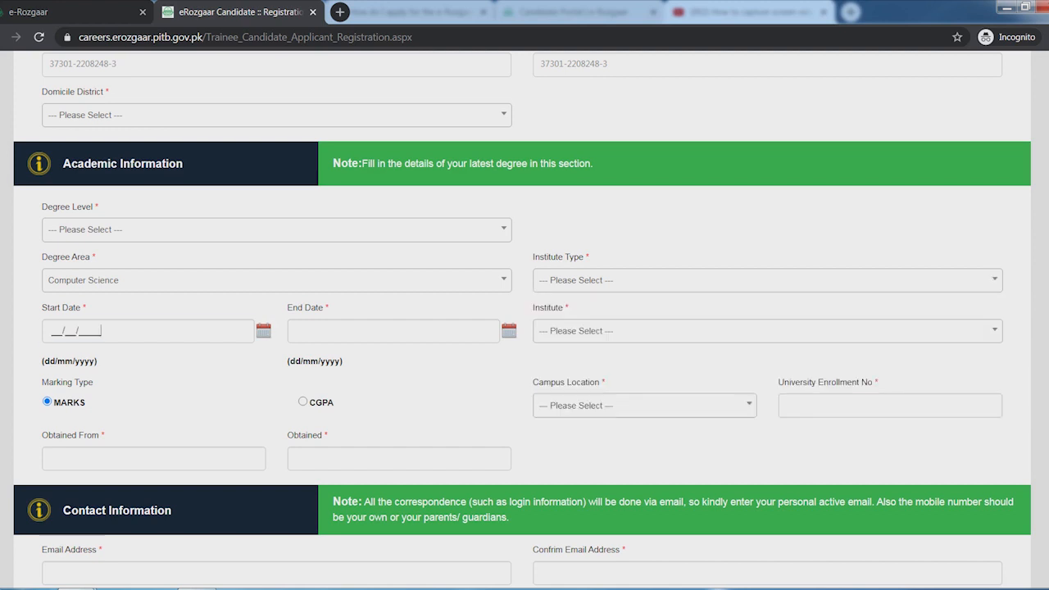
click(263, 329)
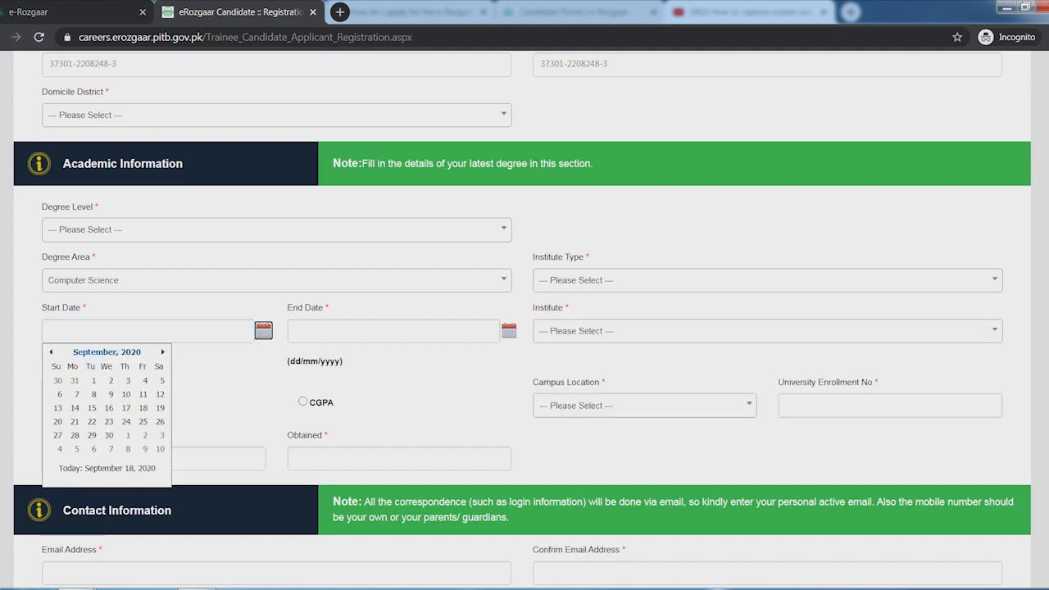
click(106, 351)
click(106, 351)
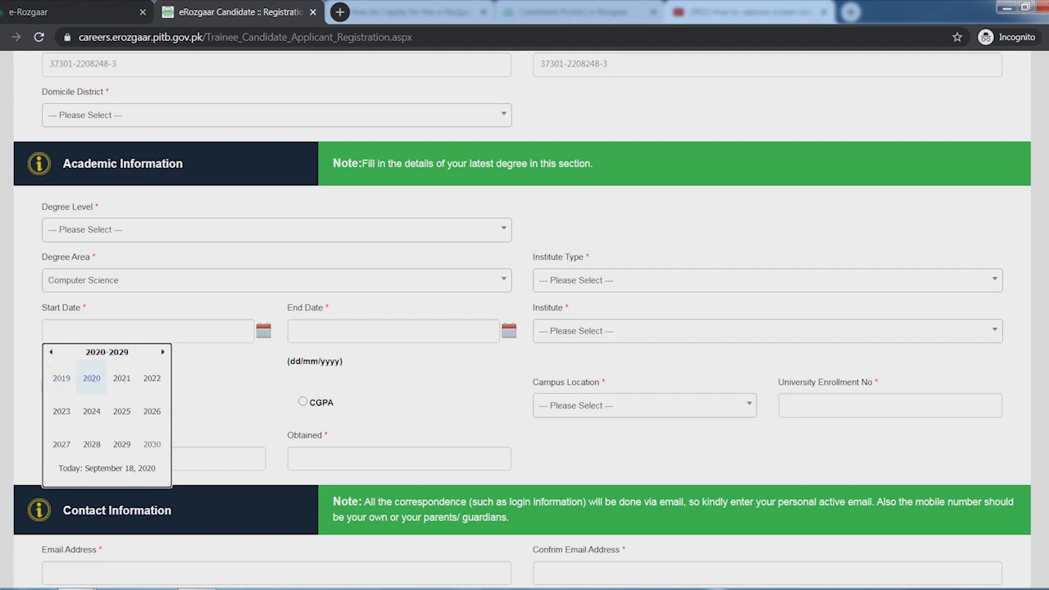
click(121, 378)
click(106, 352)
click(61, 379)
click(122, 363)
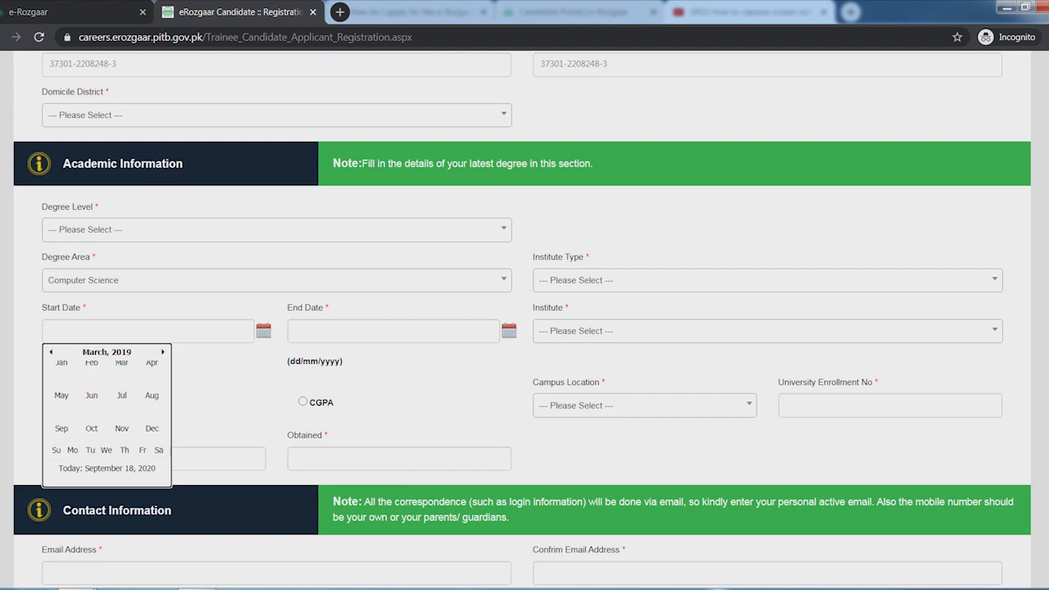
click(76, 394)
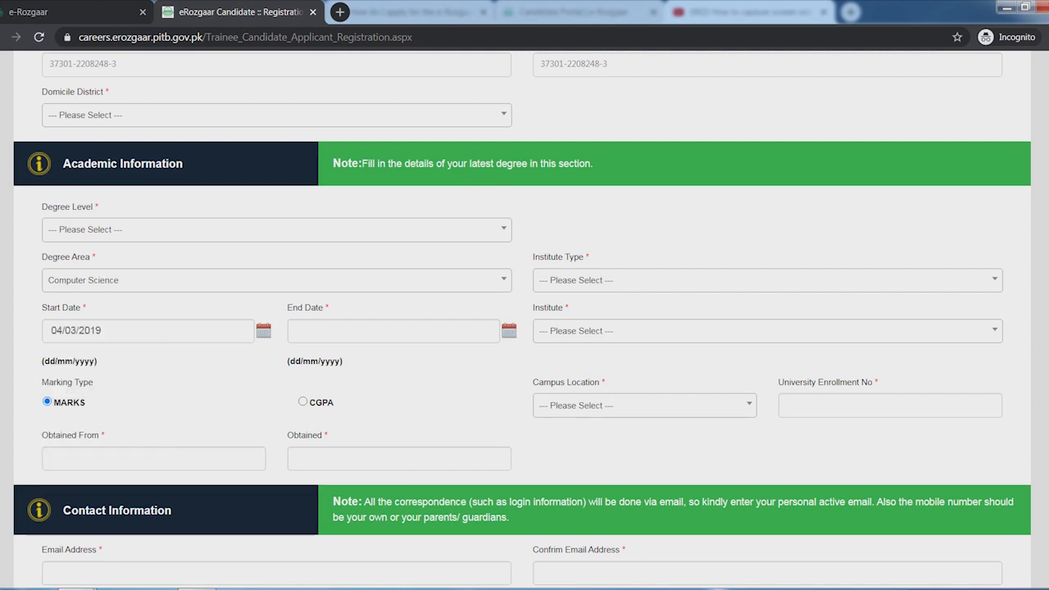
- Check the End Date calendar and the Institute options, leaving both fields empty
click(509, 330)
click(543, 375)
click(767, 330)
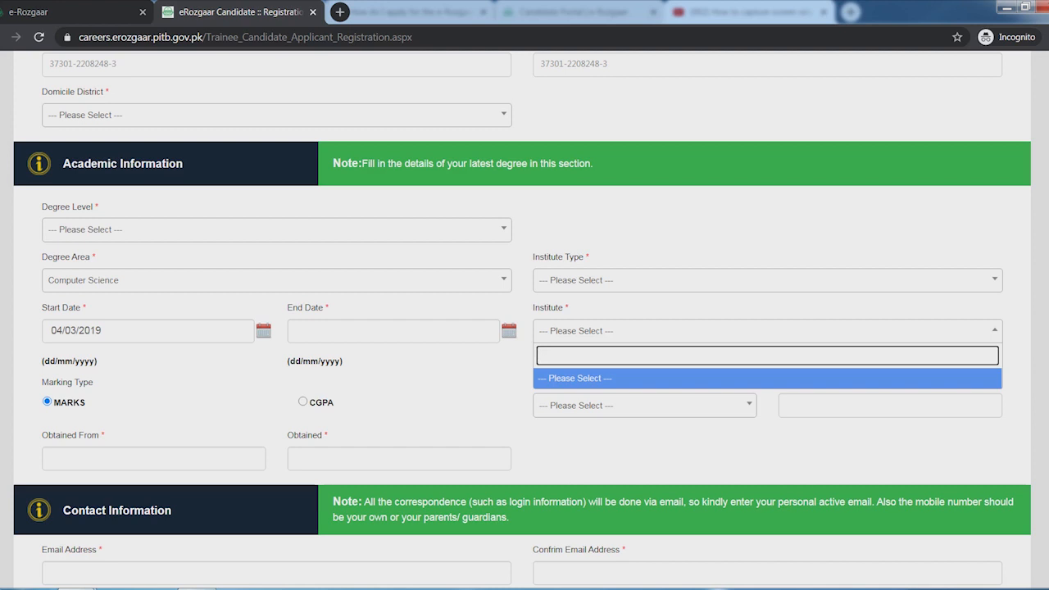
drag(578, 378, 599, 354)
key(Escape)
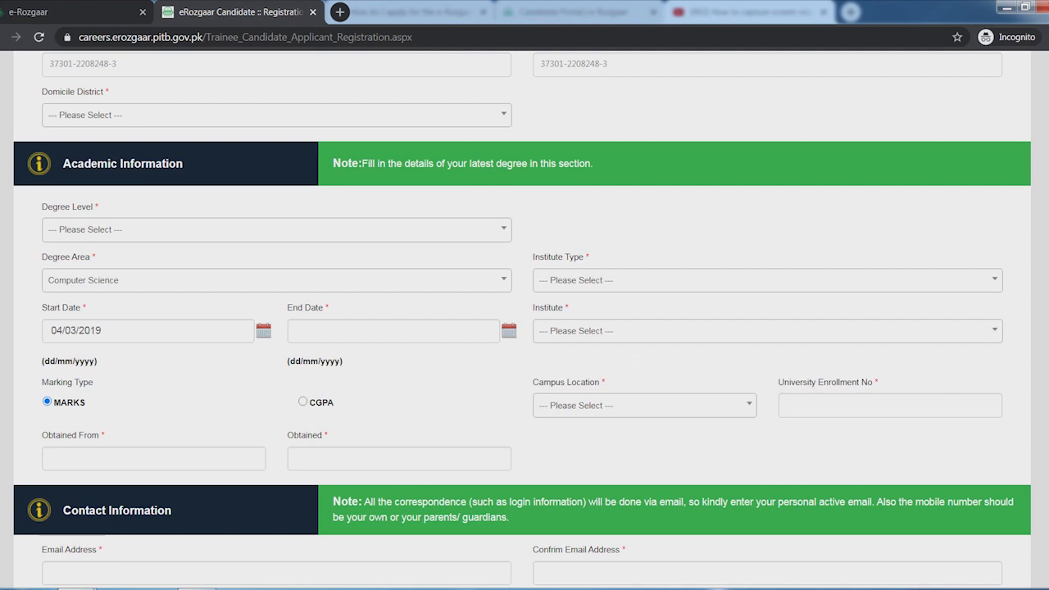
- Set the Marking Type to CGPA in the academic information section and check the Obtained From options
click(303, 402)
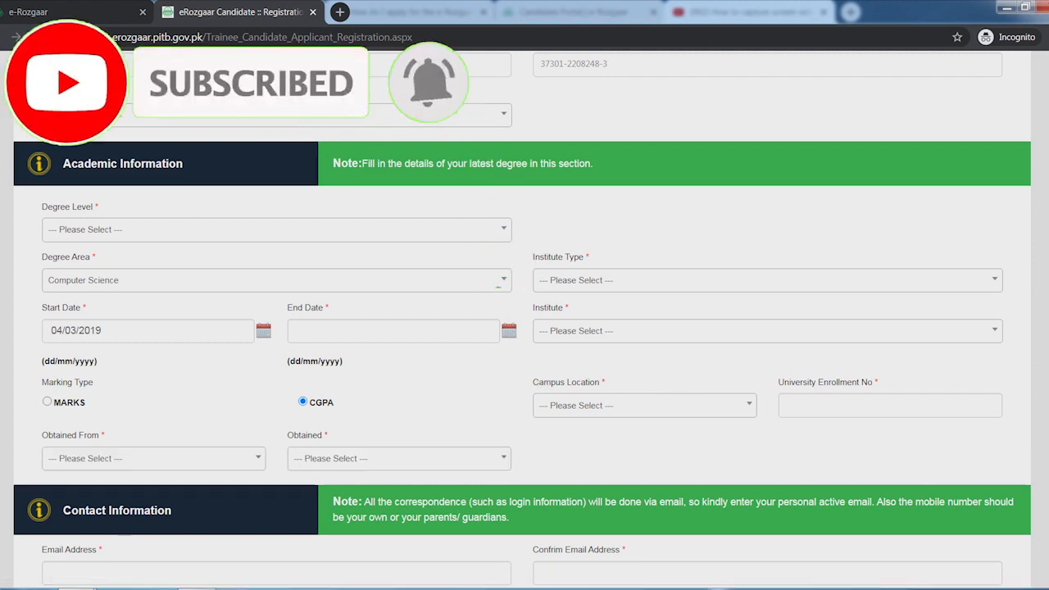
click(215, 459)
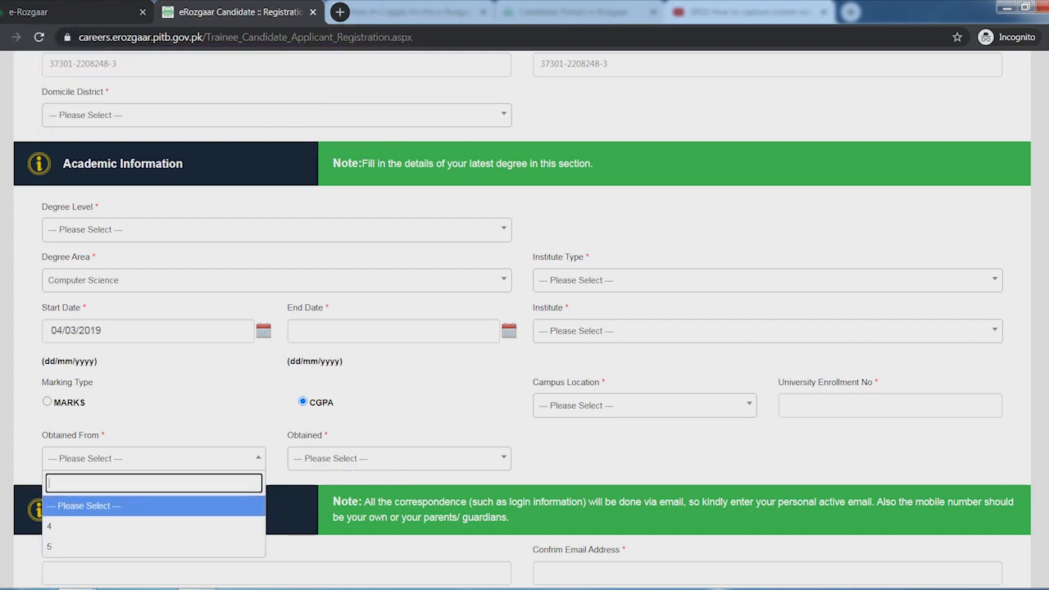
key(Escape)
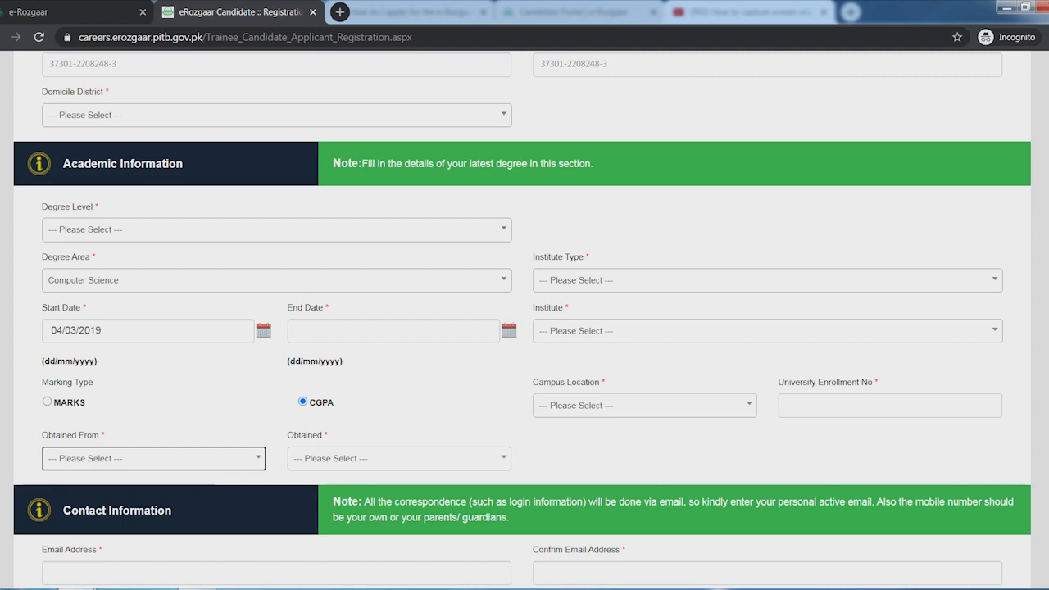
key(Return)
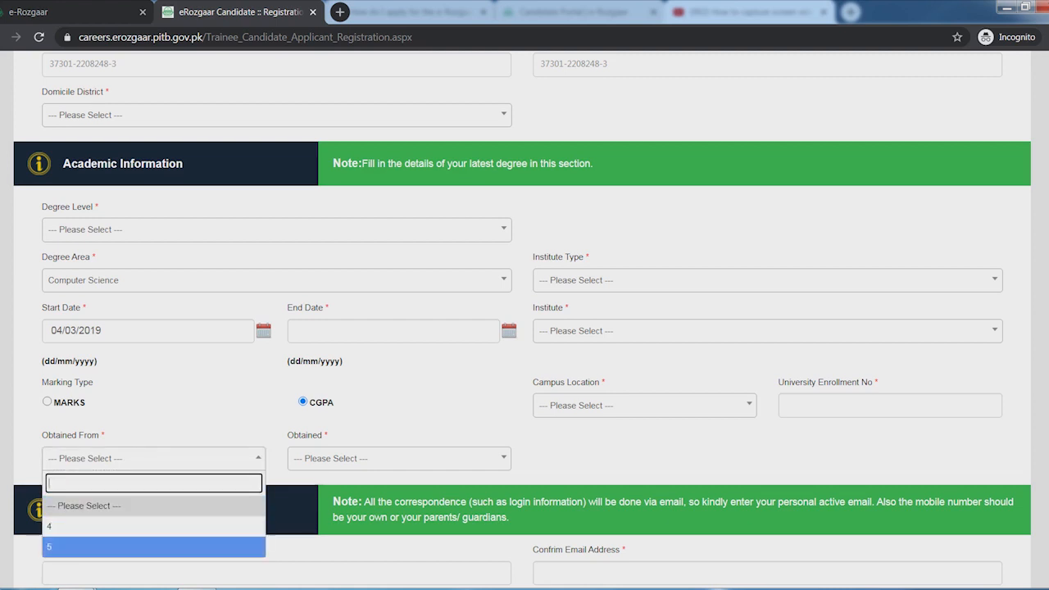
- Review the Obtained CGPA options and check the Campus Location field, leaving both unselected
key(Tab)
key(Return)
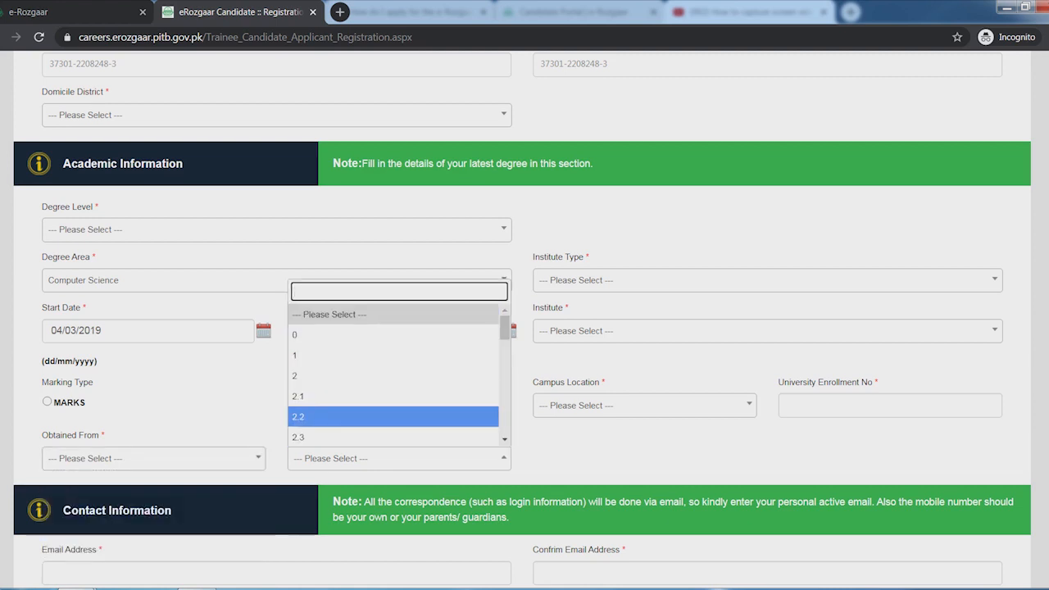
key(Down)
key(Escape)
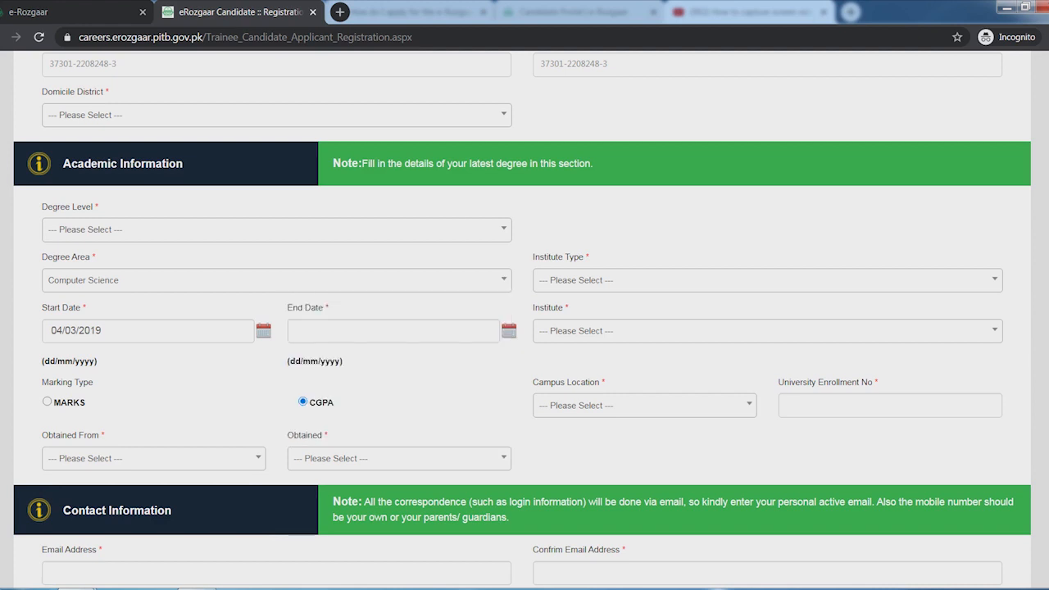
key(Return)
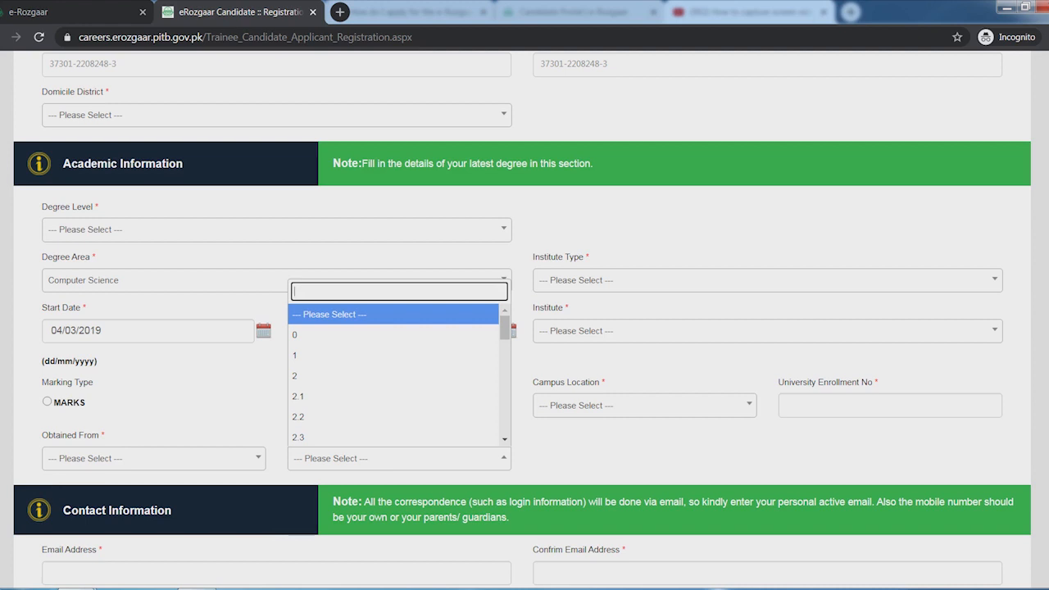
key(Down)
key(Down)
key(Down)
key(Down)
key(Down)
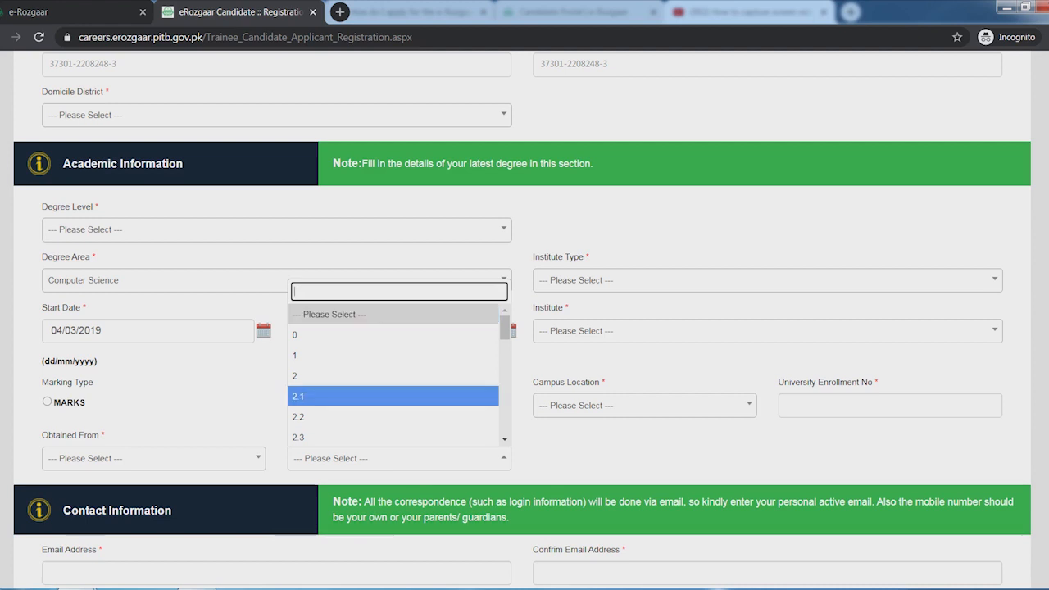
key(Escape)
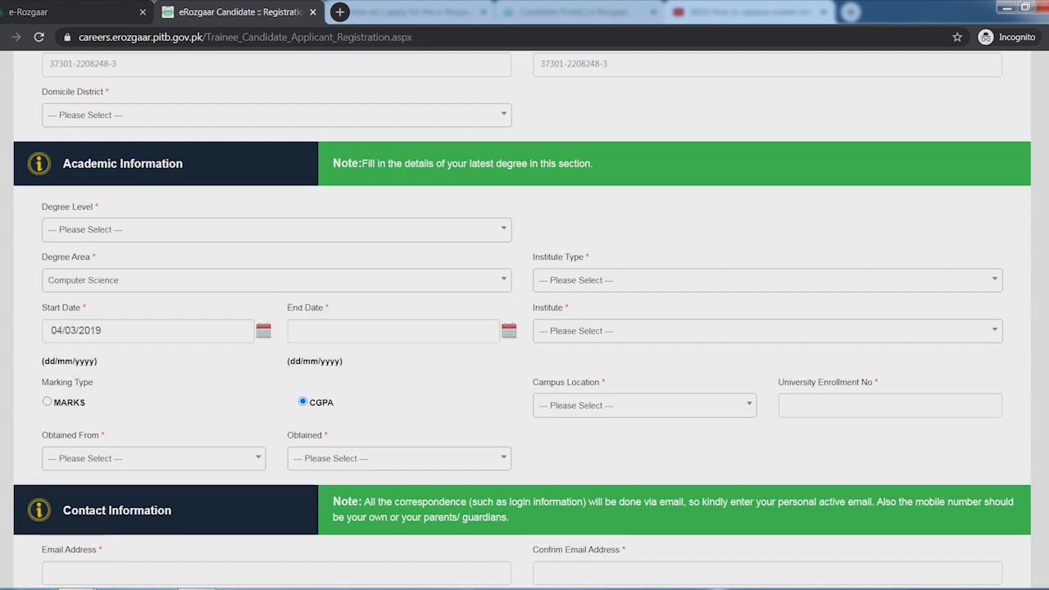
click(643, 406)
key(Escape)
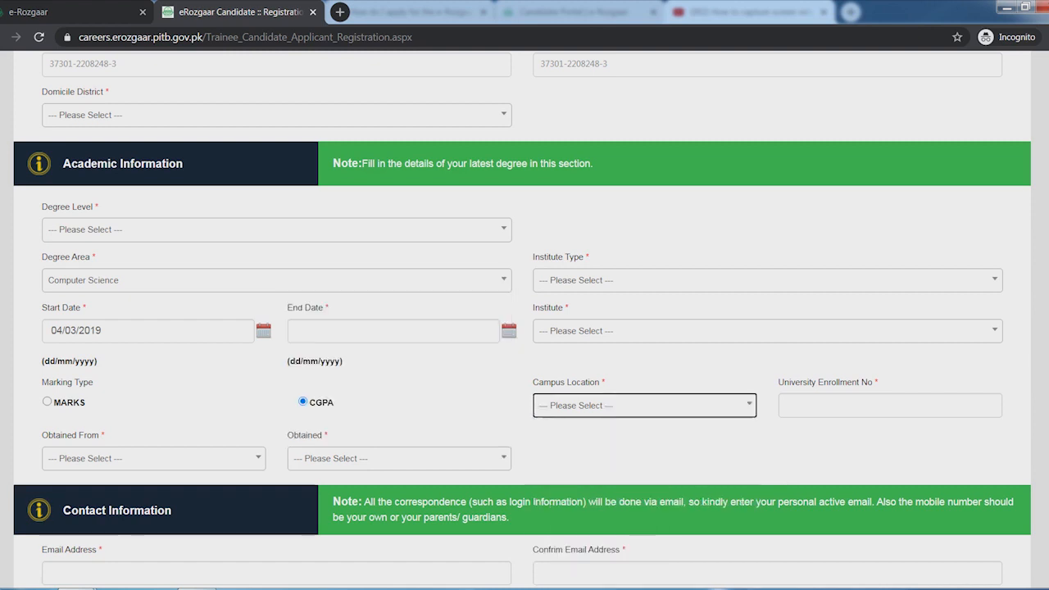
- Set the Secondary Contact No. type to Mobile No. and check the Permanent Address and Current Address fields
scroll(522, 321, down, 3)
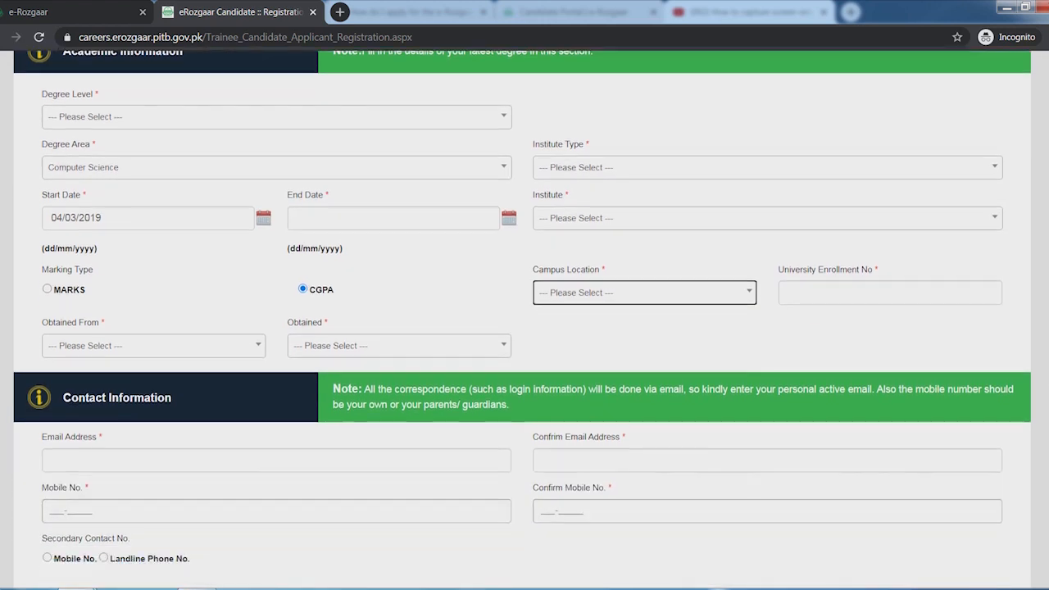
scroll(522, 320, down, 2)
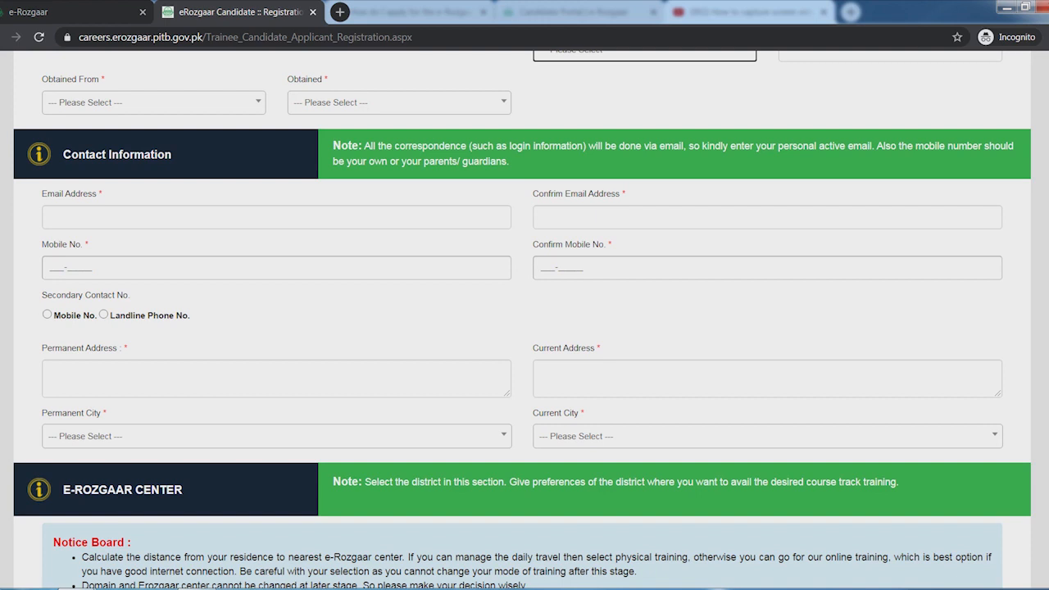
click(46, 314)
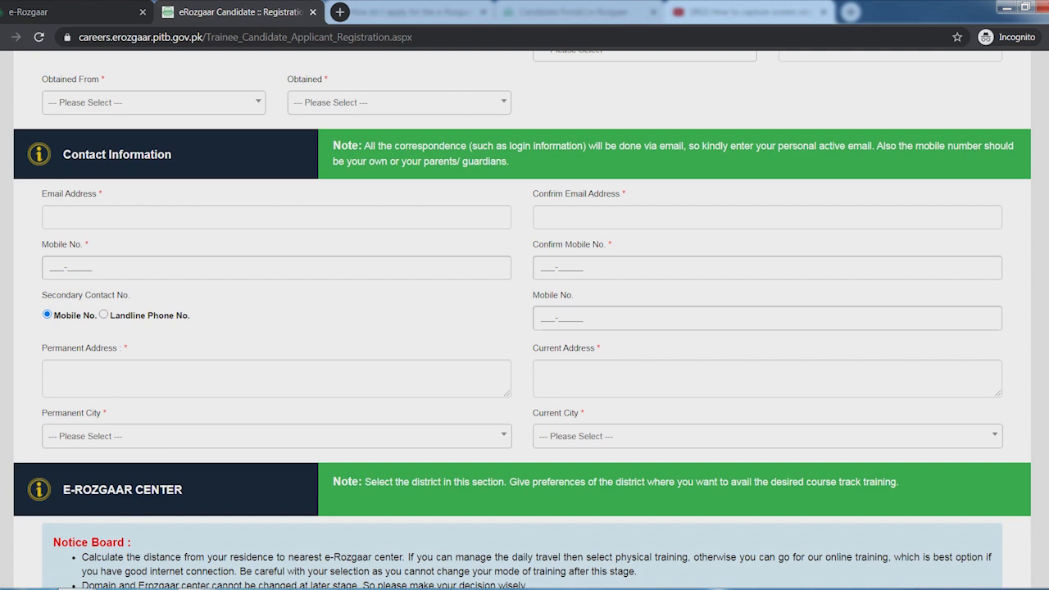
click(276, 378)
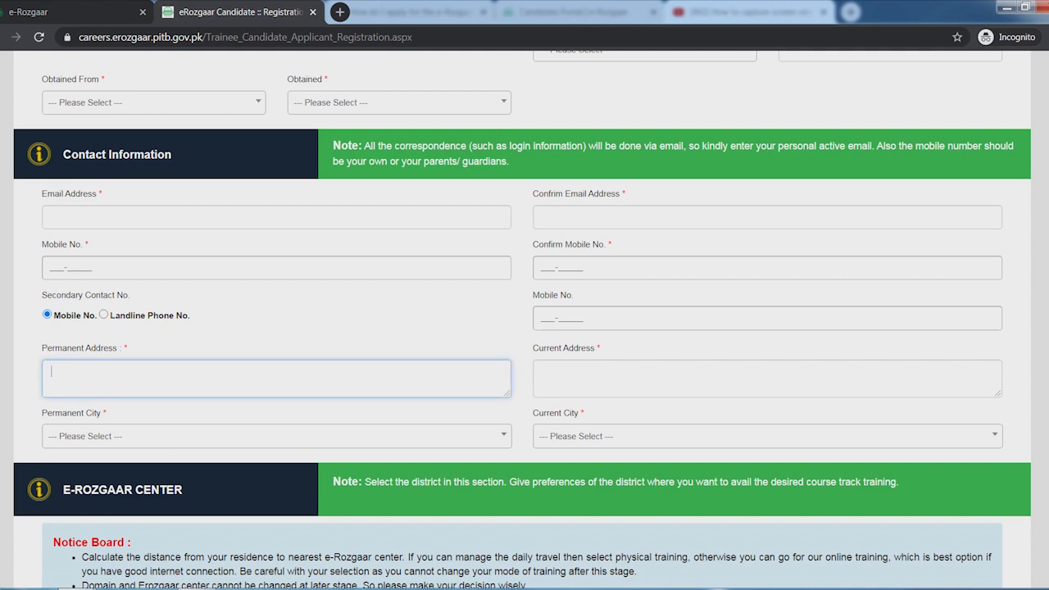
click(543, 372)
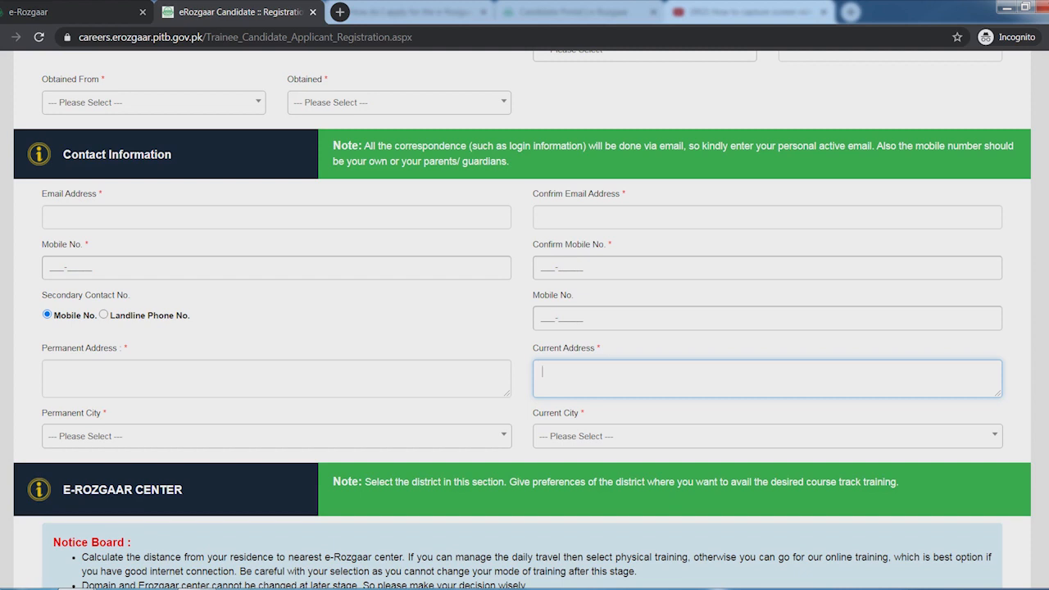
click(276, 378)
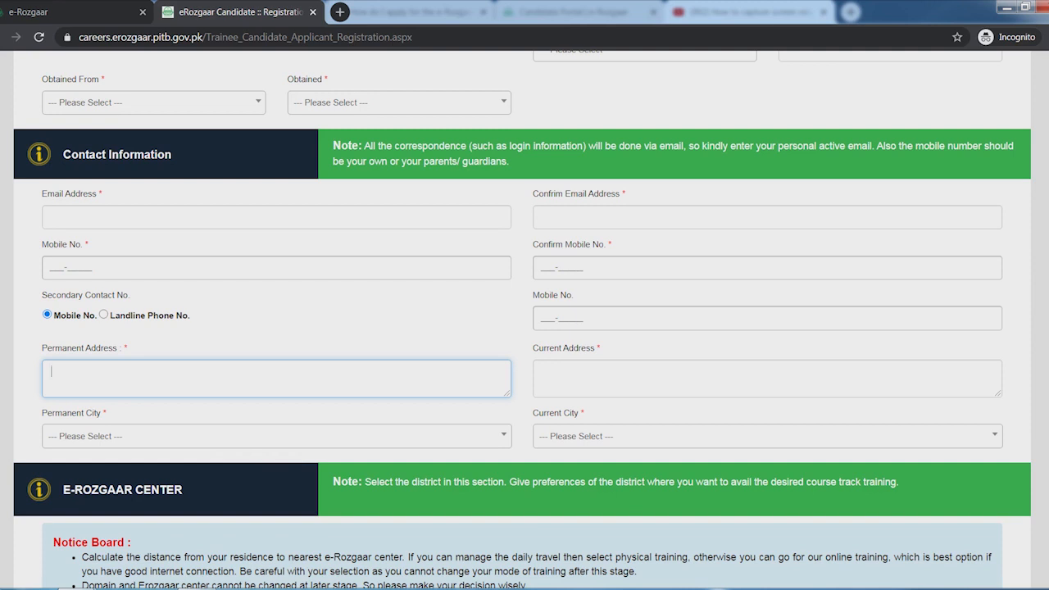
- Check the District and Center options for Online Training, and set the Training Mode to Physical Training
scroll(525, 320, down, 4)
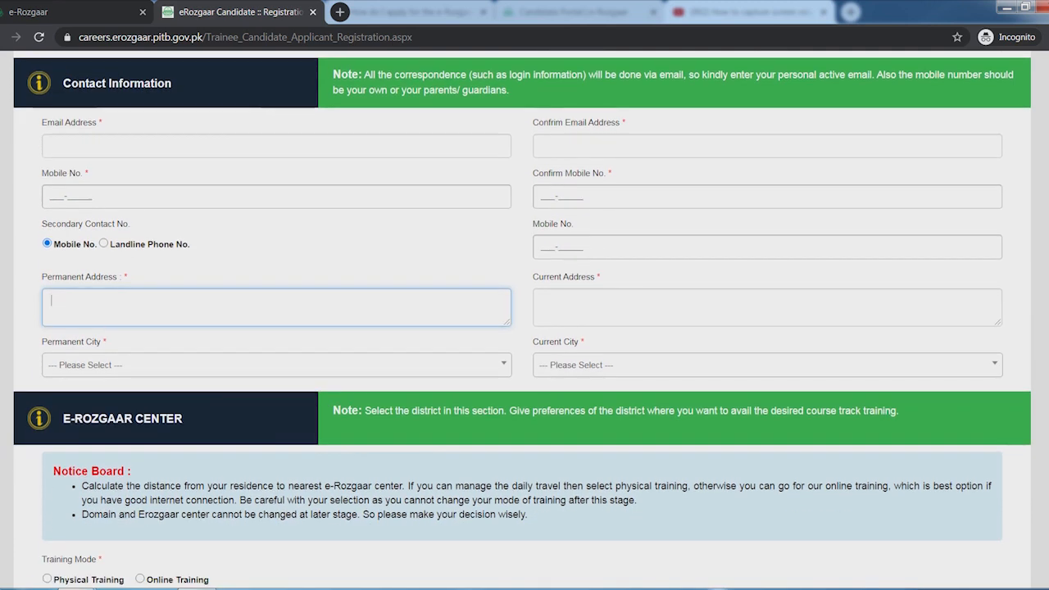
scroll(525, 320, down, 1)
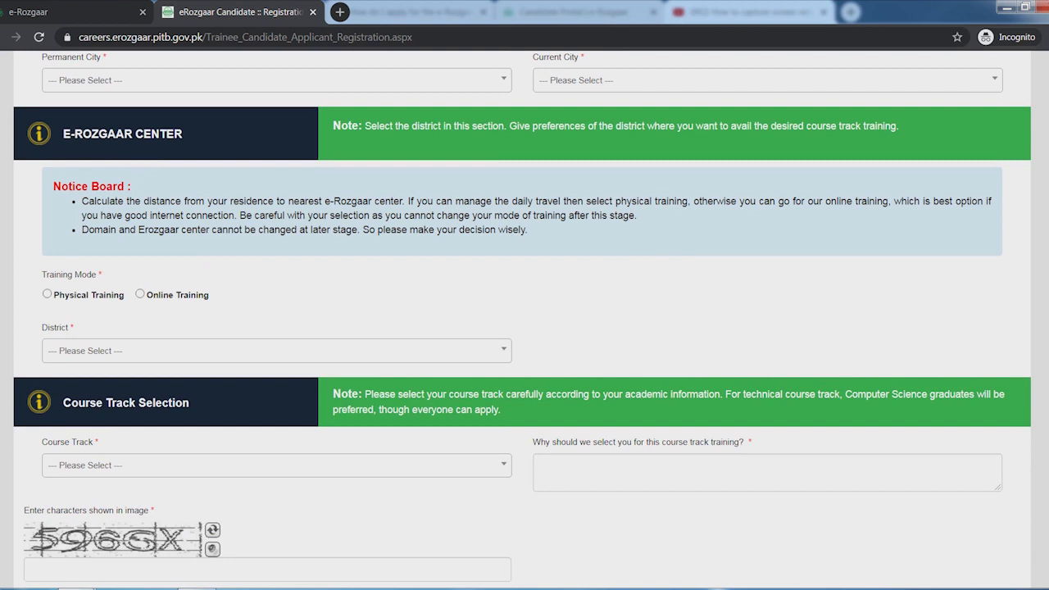
click(140, 294)
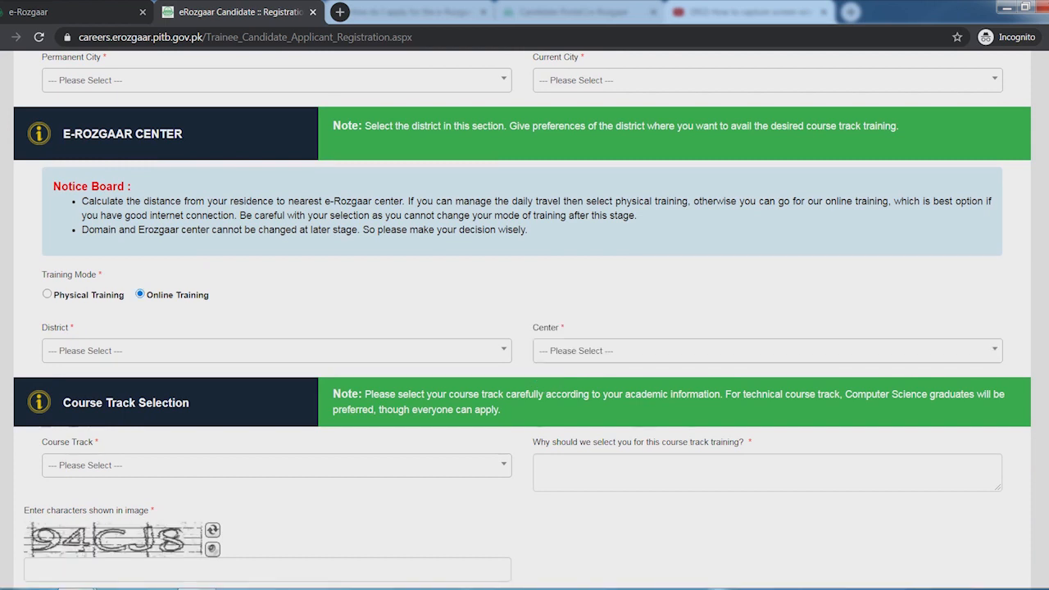
click(412, 352)
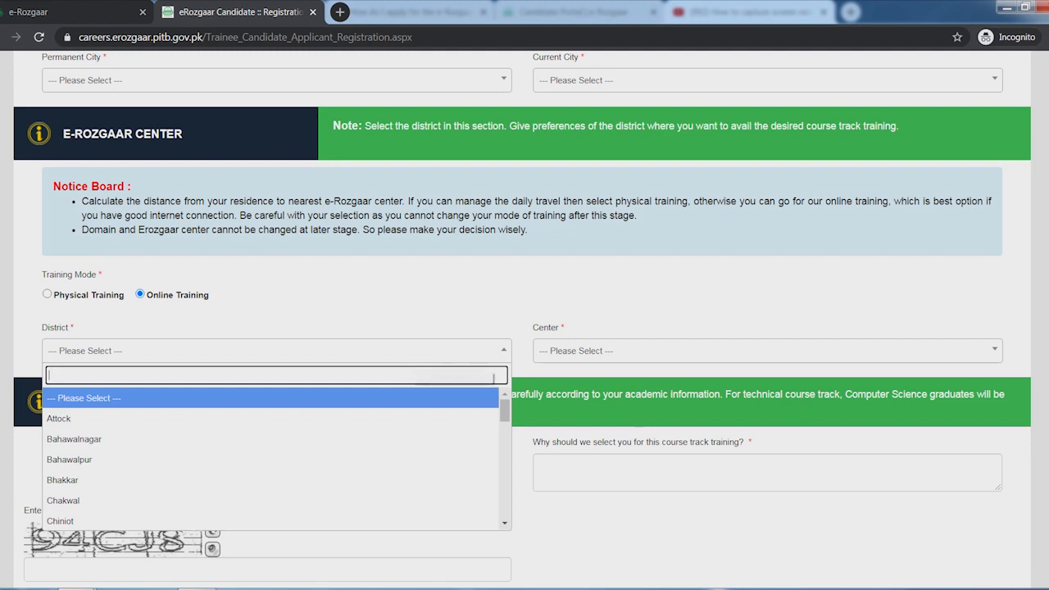
click(412, 352)
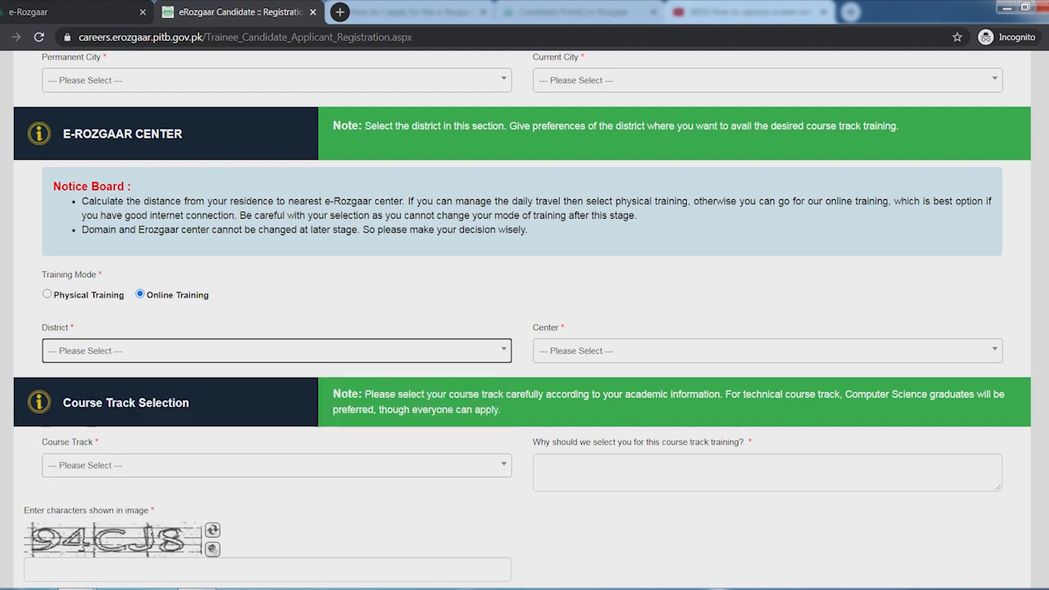
click(767, 351)
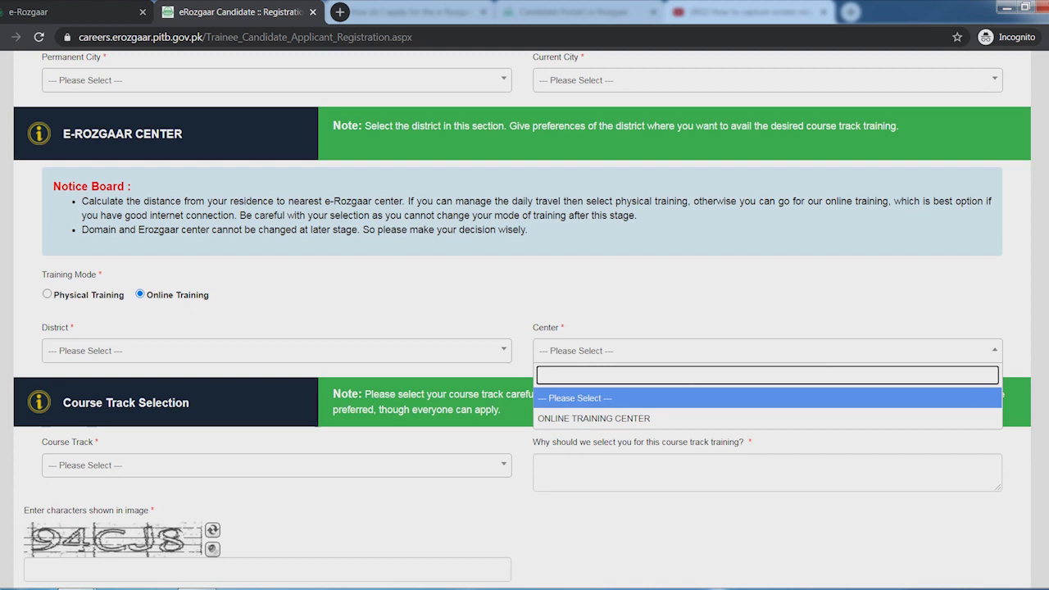
click(767, 303)
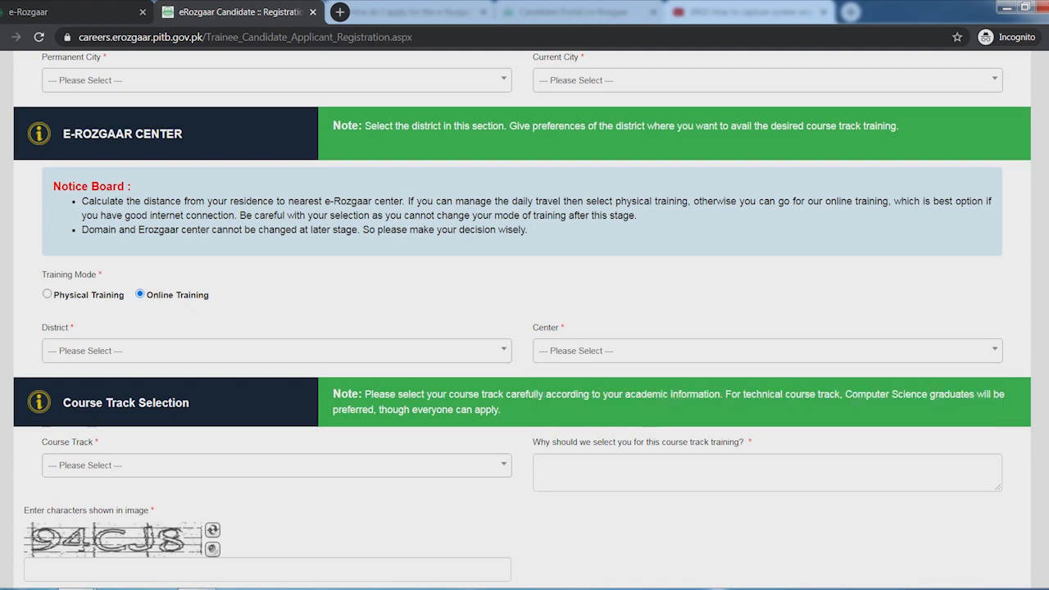
click(46, 293)
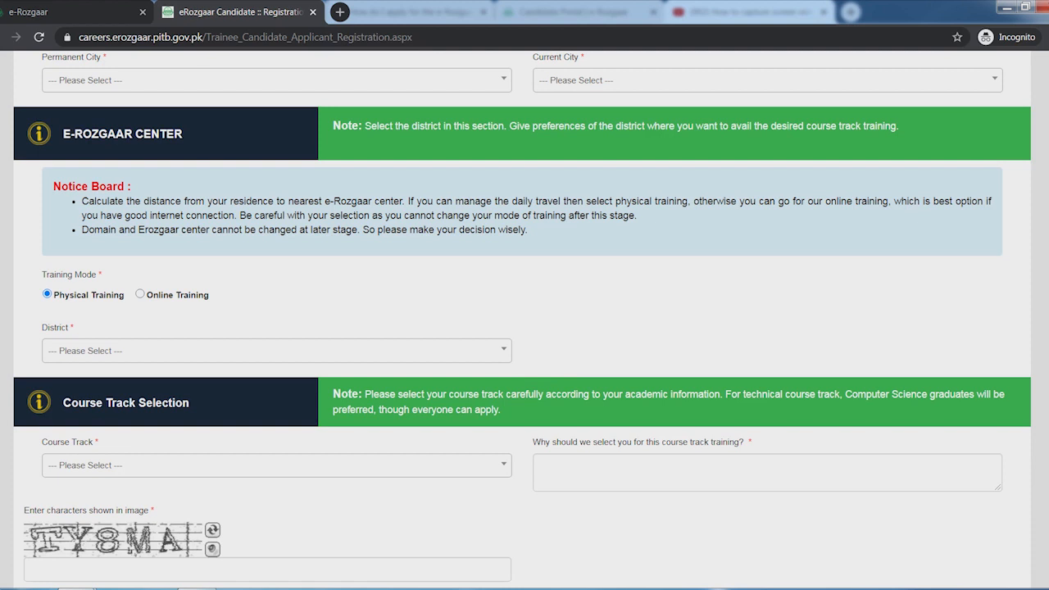
- Set the Course Track to TECHNICAL and review the sections that track covers
scroll(524, 316, down, 1)
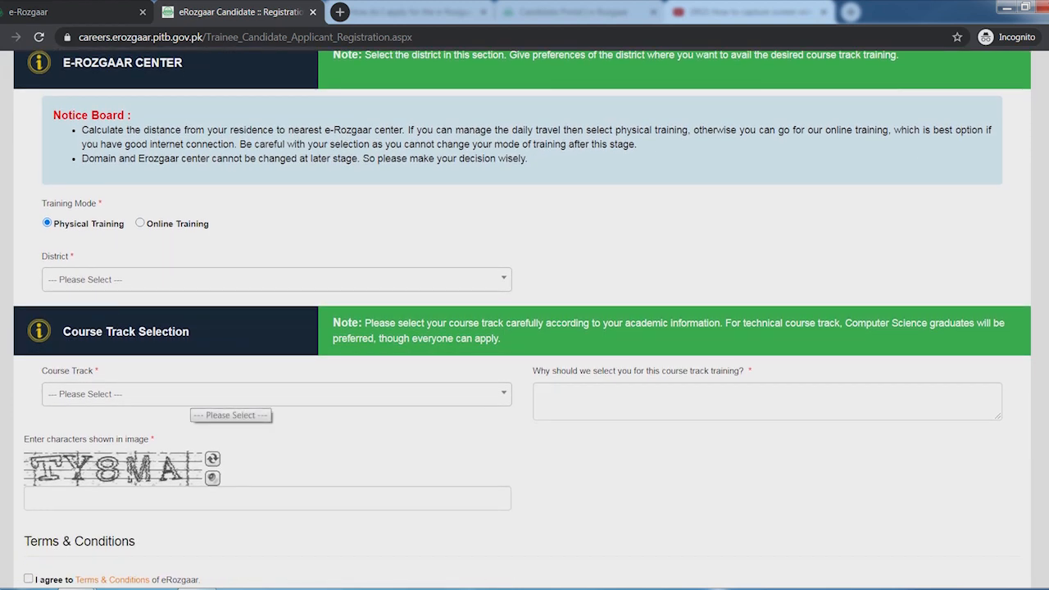
click(230, 394)
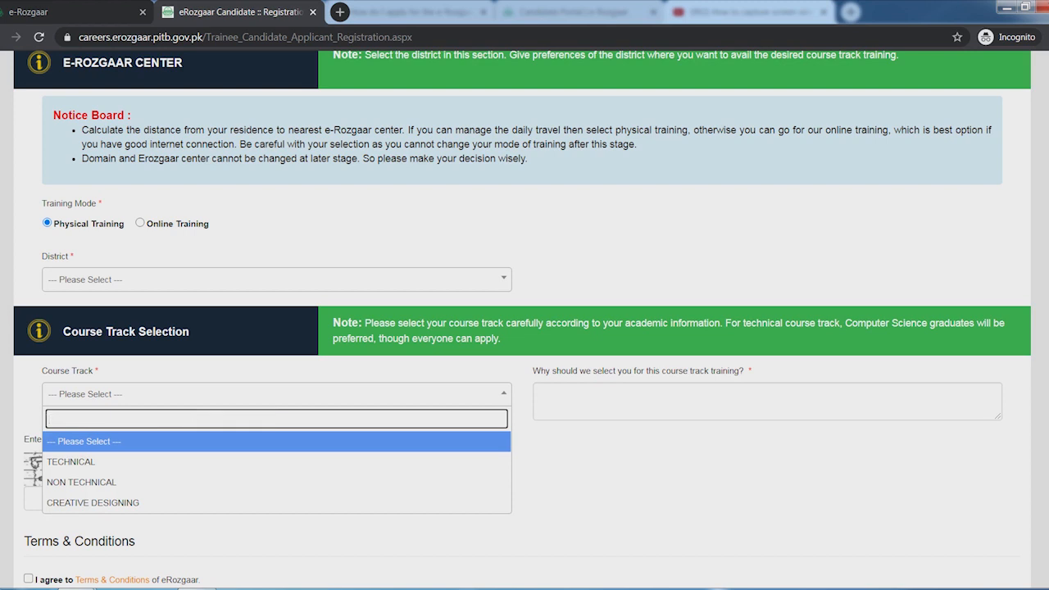
key(Down)
key(Down)
key(Down)
key(Up)
key(Up)
key(Return)
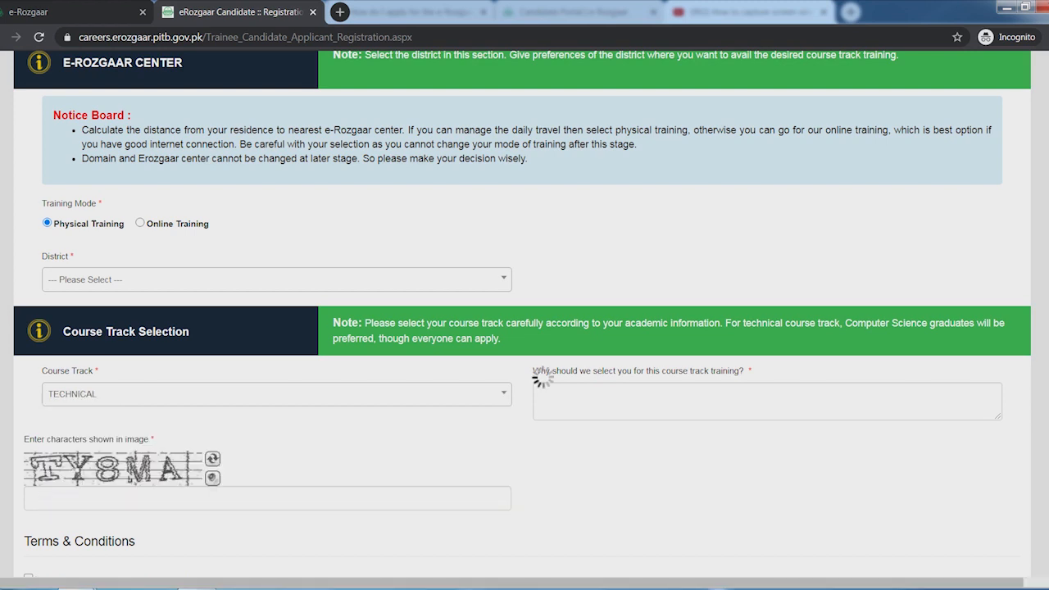
scroll(543, 378, down, 1)
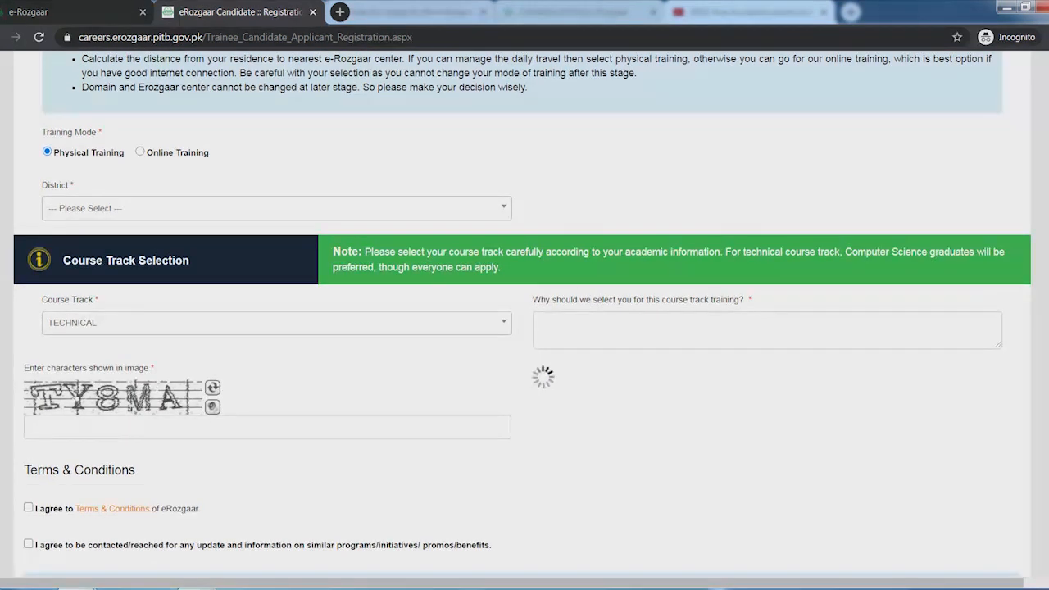
scroll(522, 316, down, 1)
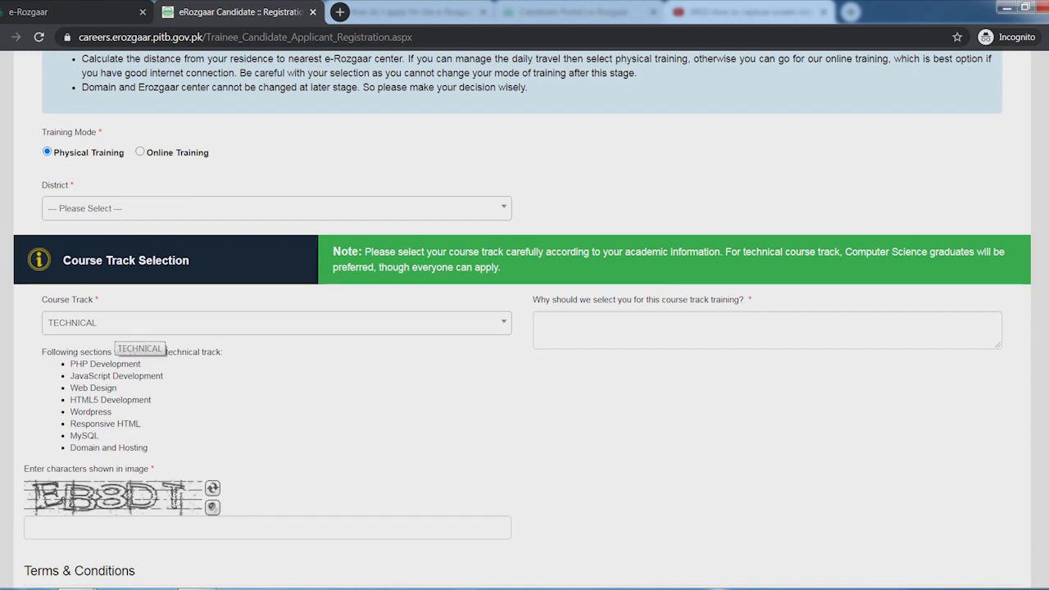
- View the sections of the NON TECHNICAL track, and set the Course Track to CREATIVE DESIGNING
click(123, 328)
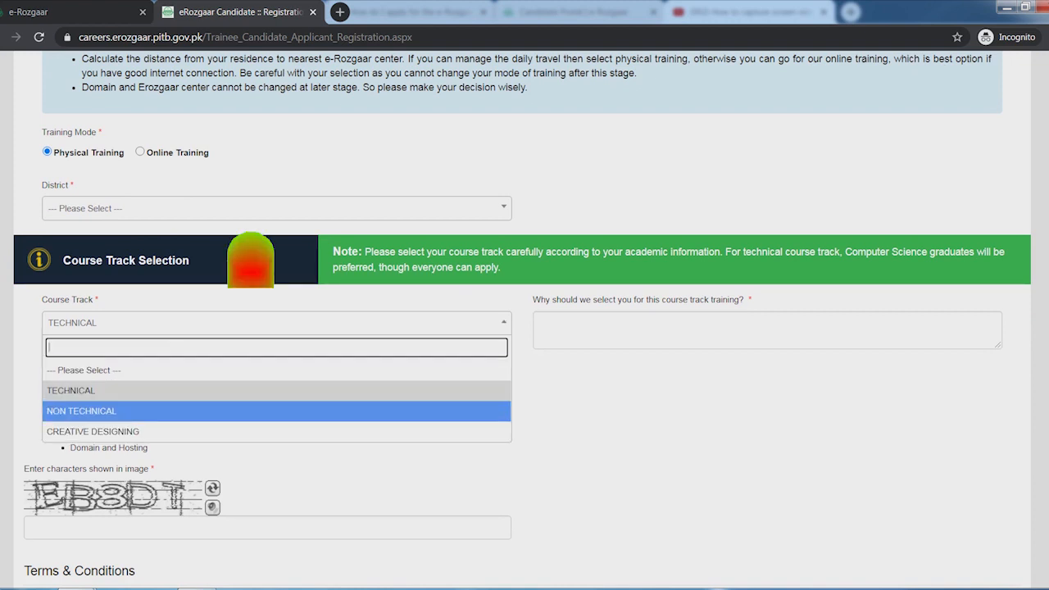
key(Return)
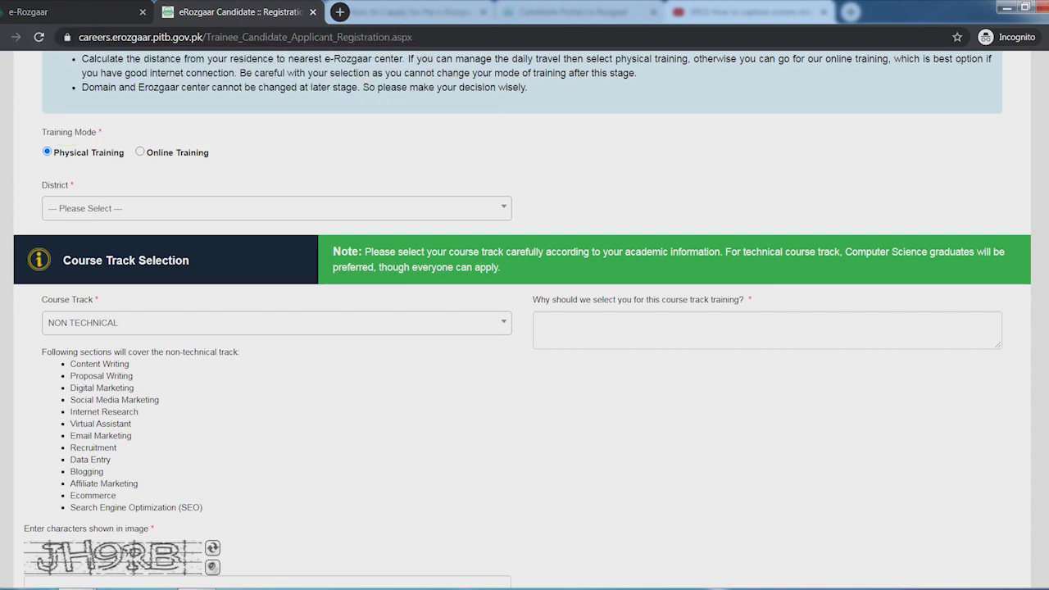
click(164, 322)
click(119, 432)
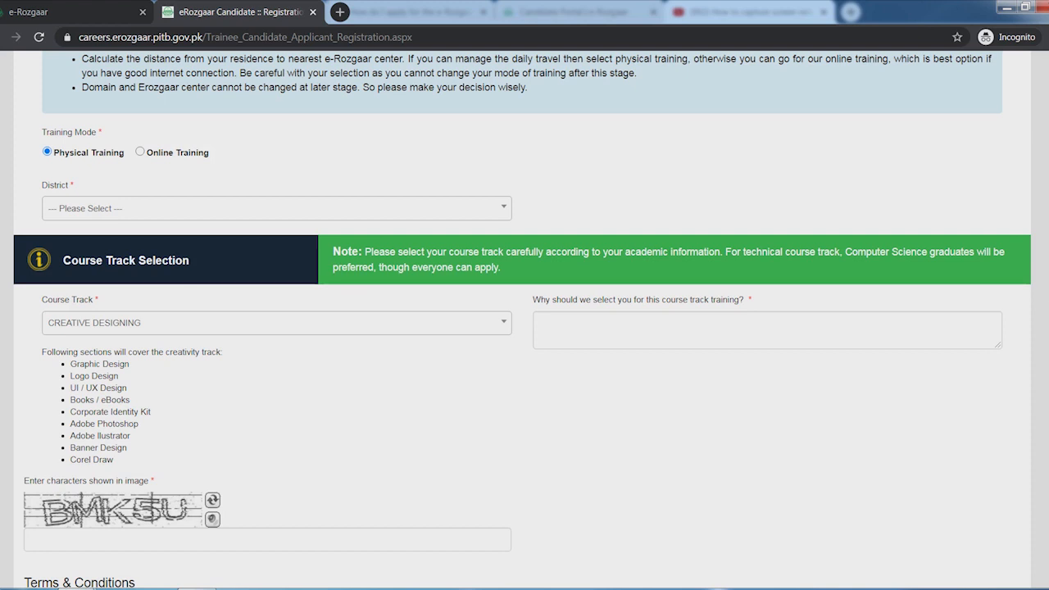
- Check the selection-reason field and review the remaining form down to the terms, Notice Board and apply option
click(542, 325)
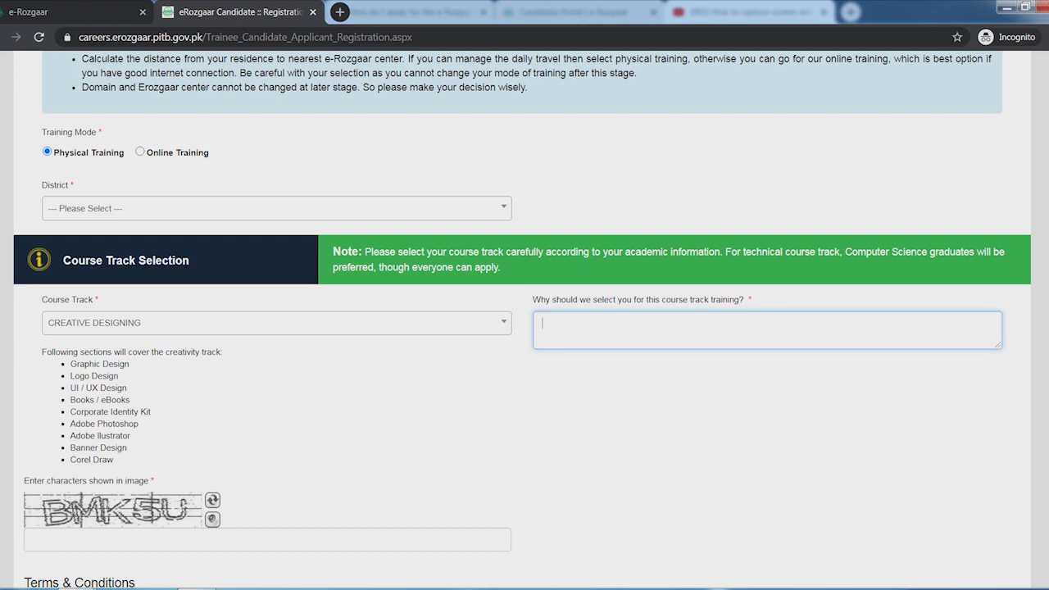
scroll(525, 328, down, 2)
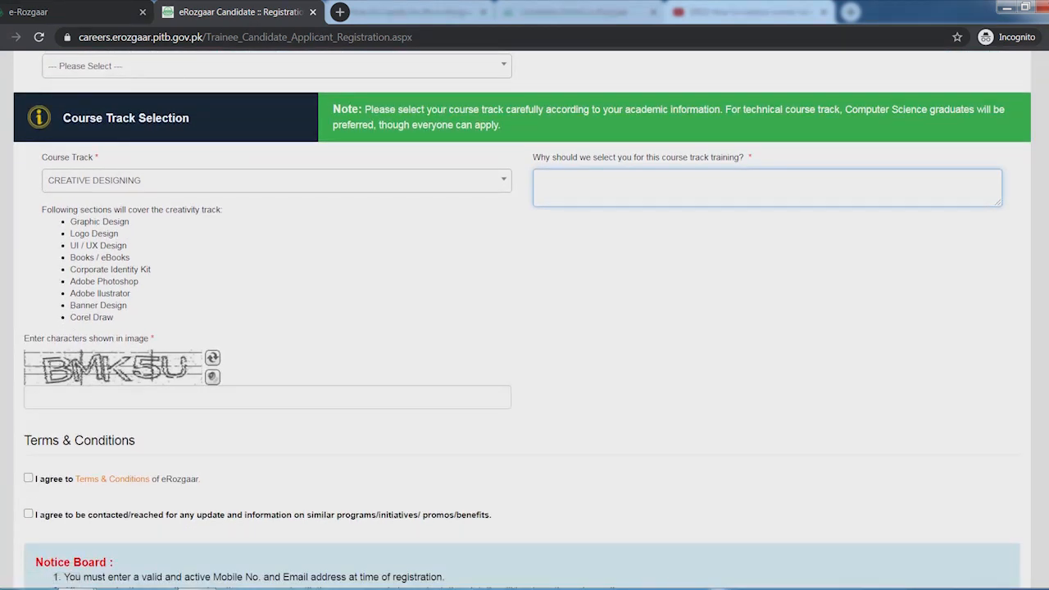
scroll(525, 328, down, 1)
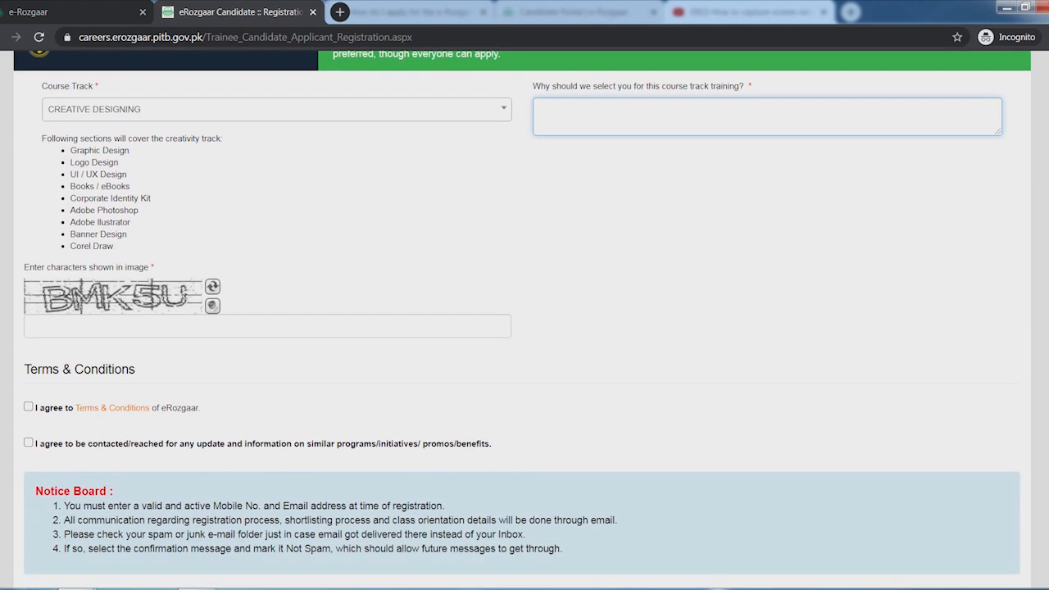
scroll(525, 328, down, 1)
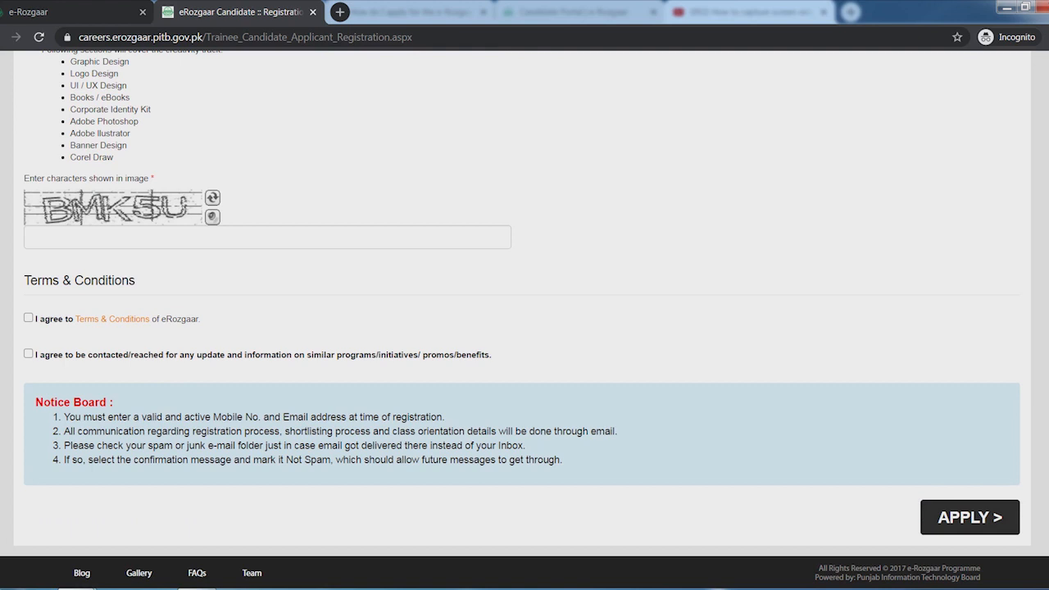
- Close the registration form, view the Candidate Login sign-in page, and return to the Candidate Portal steps
key(ctrl+w)
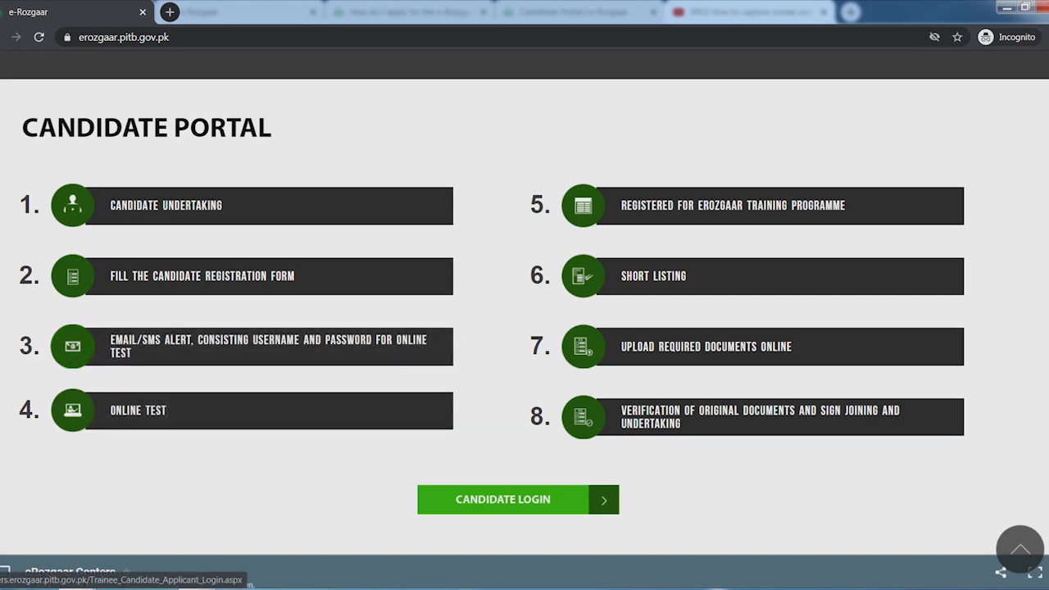
click(503, 499)
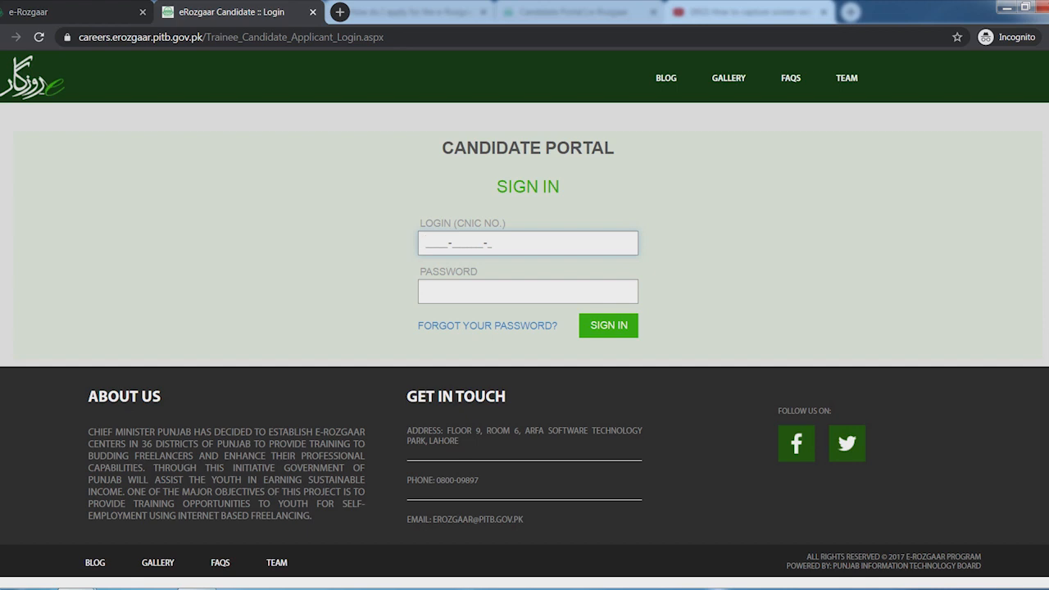
key(ctrl+w)
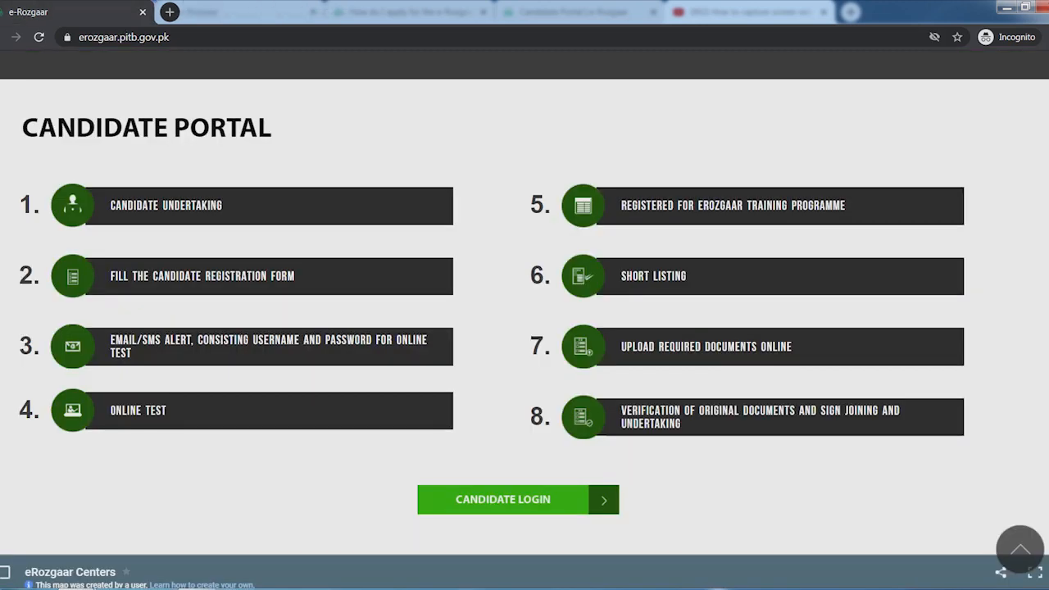